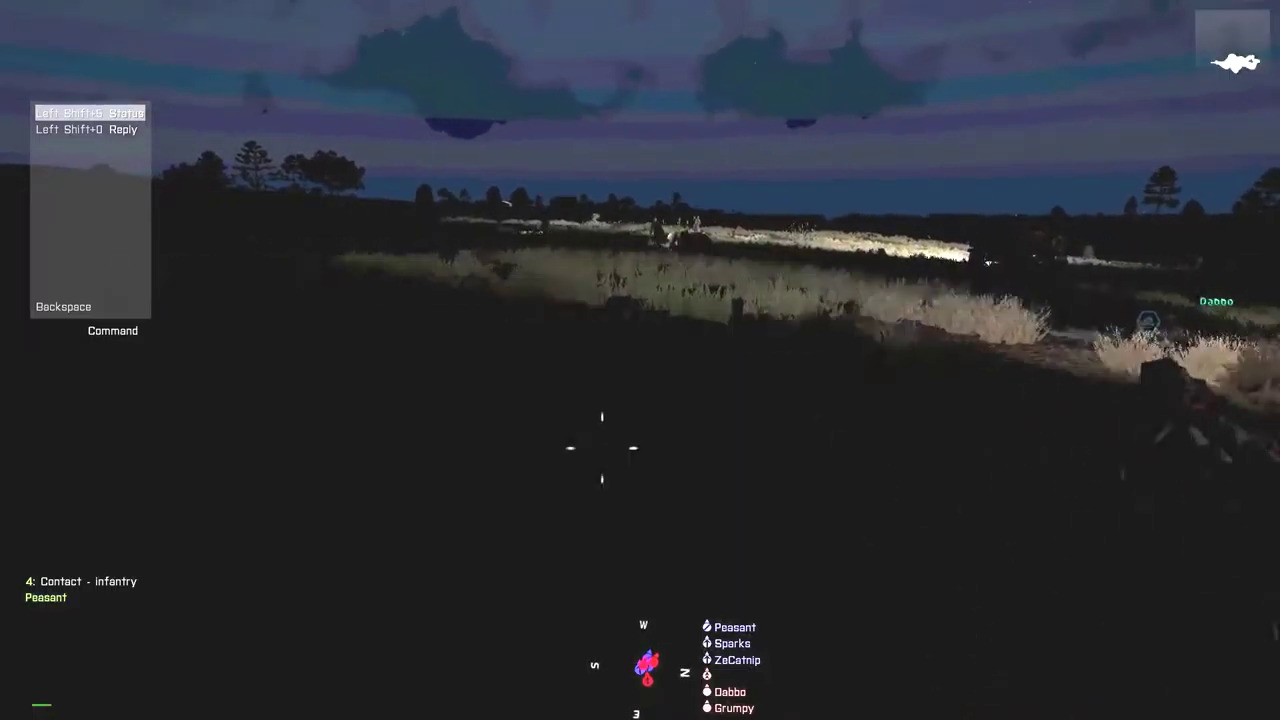
Step: Go prone in the grass after dismissing the squad radio command menu
key("z")
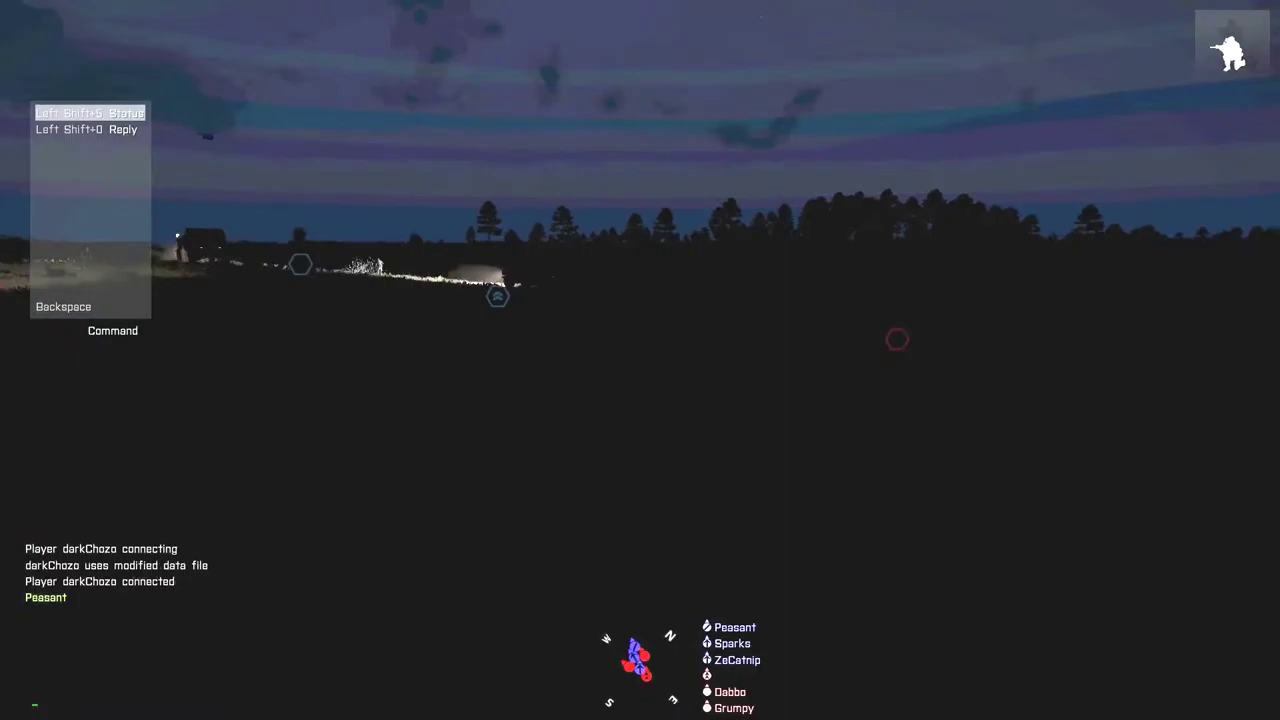
key("5")
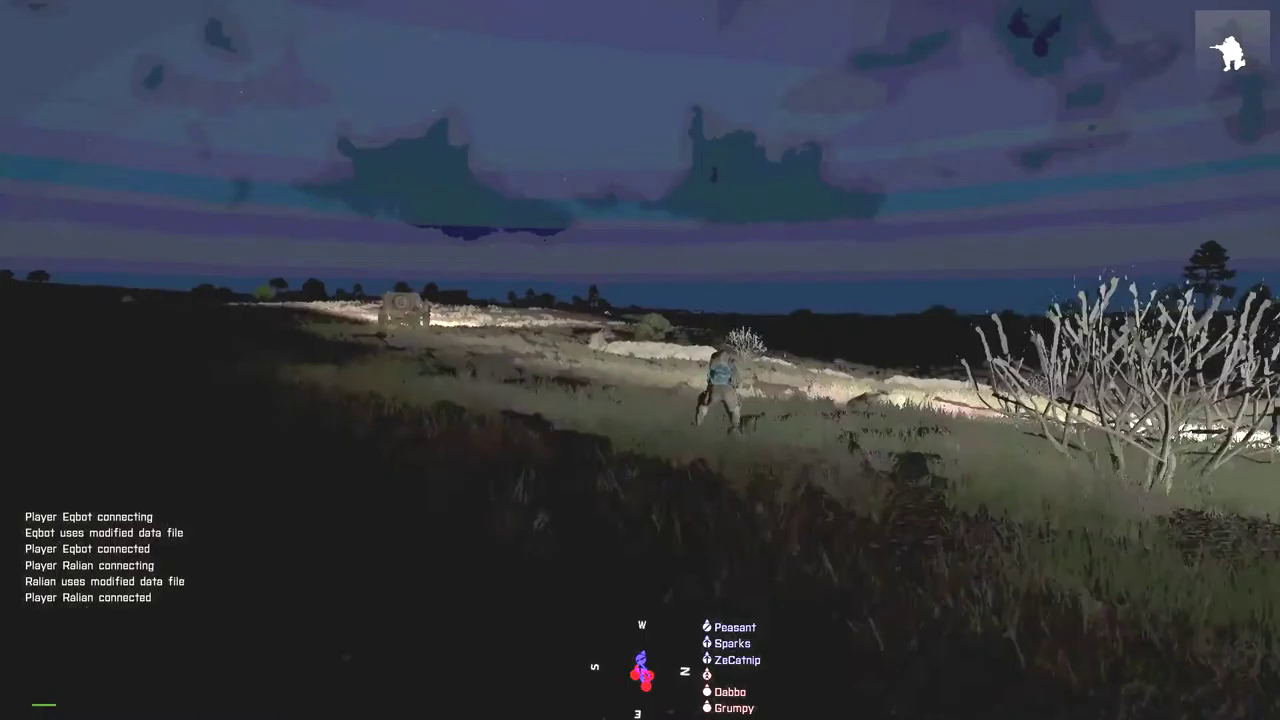
key("z")
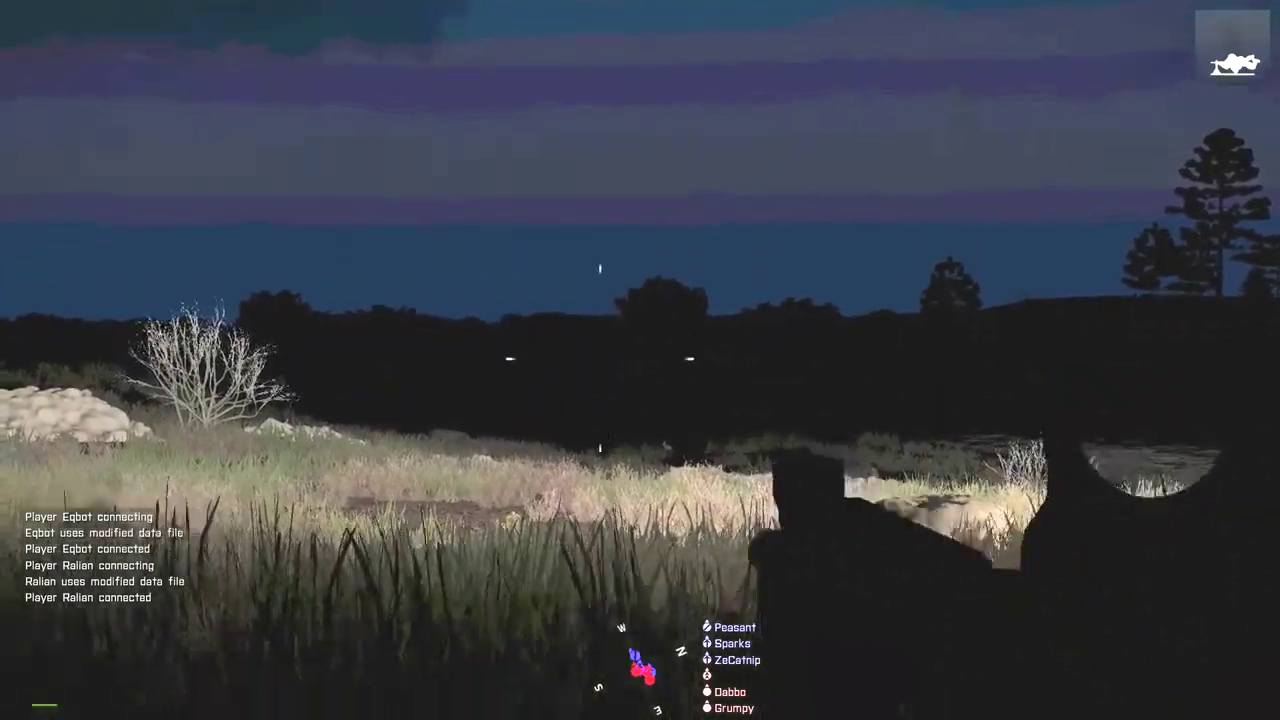
Step: Fire repeated bursts at the enemy position, then aim down the optic sight
left_click(633, 381)
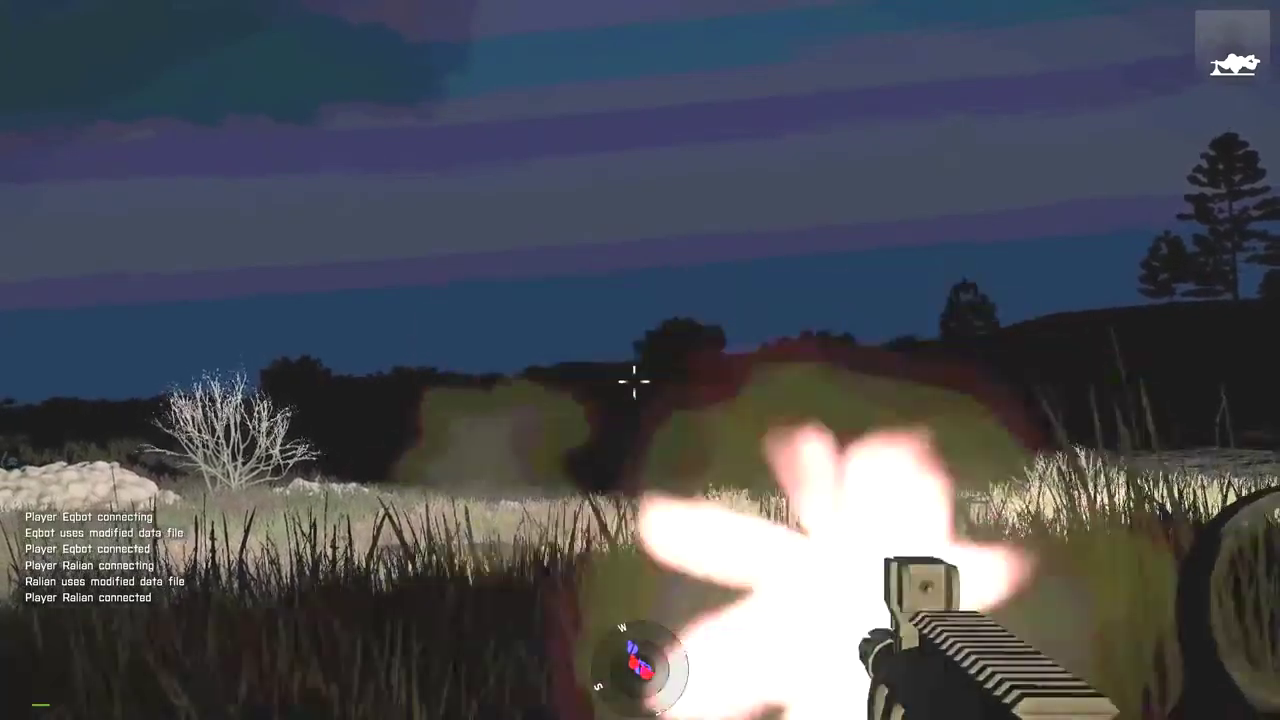
left_click(633, 381)
left_click(637, 371)
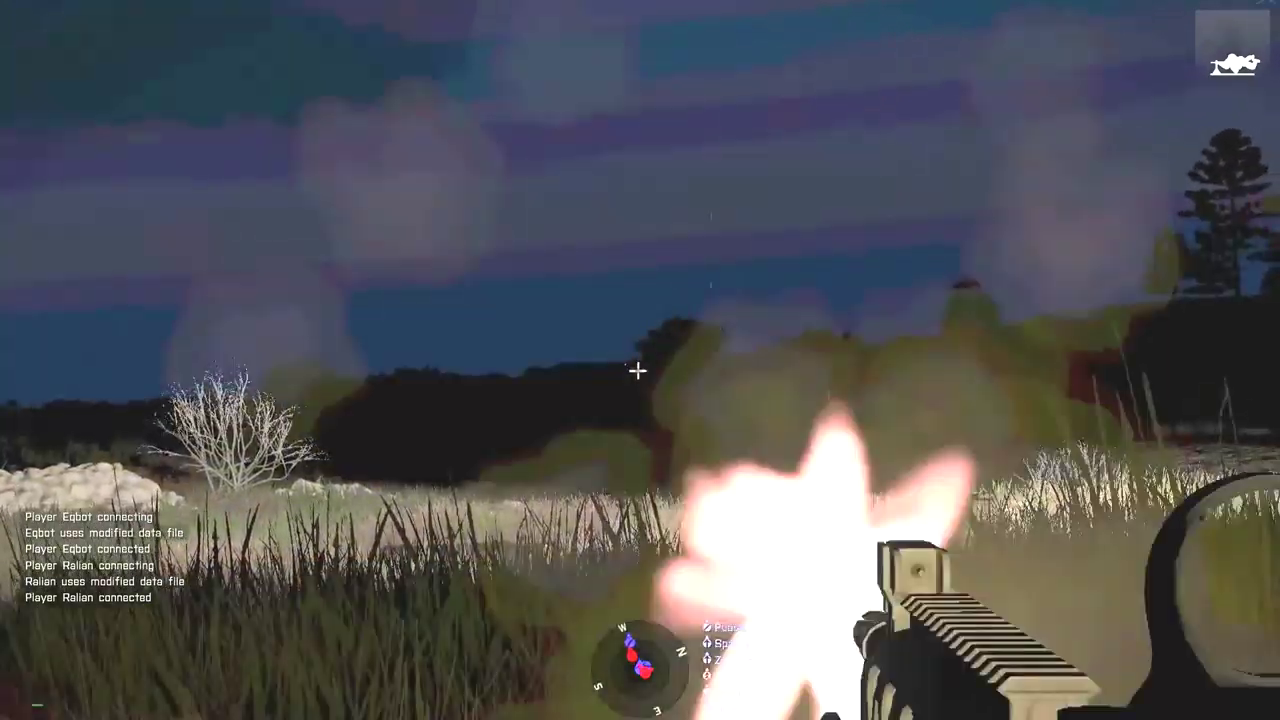
left_click(637, 371)
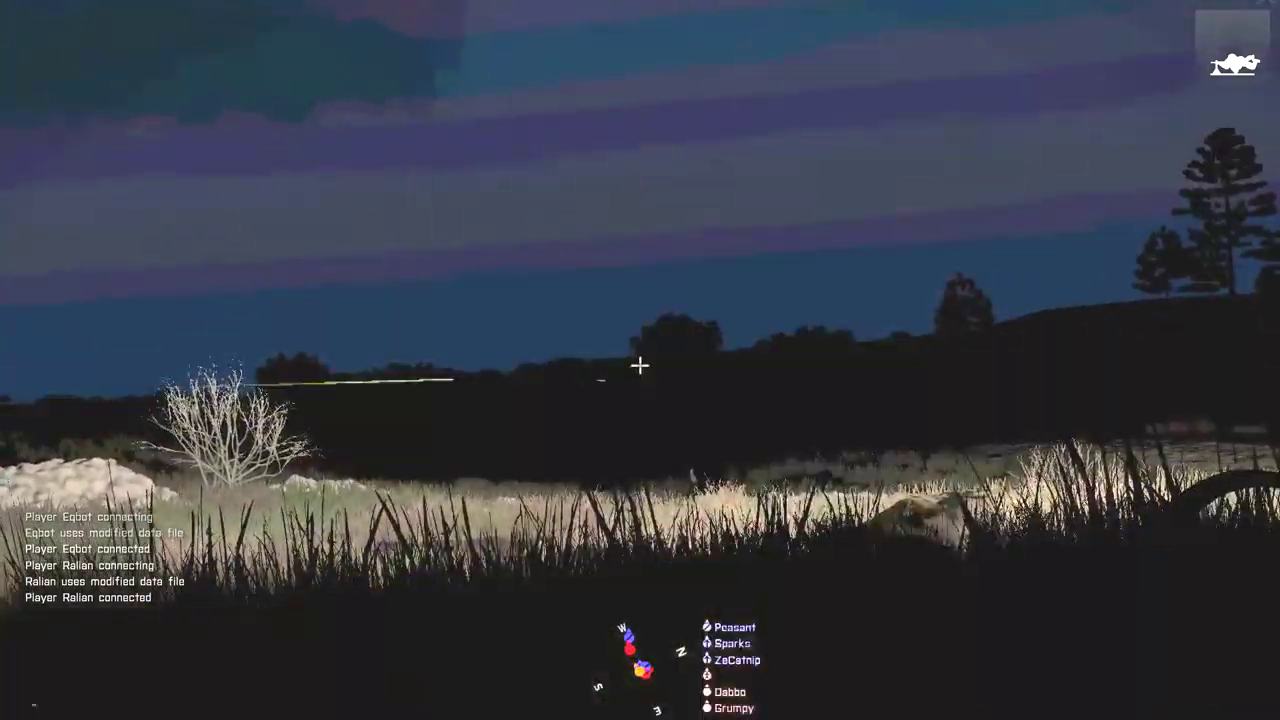
left_click(639, 366)
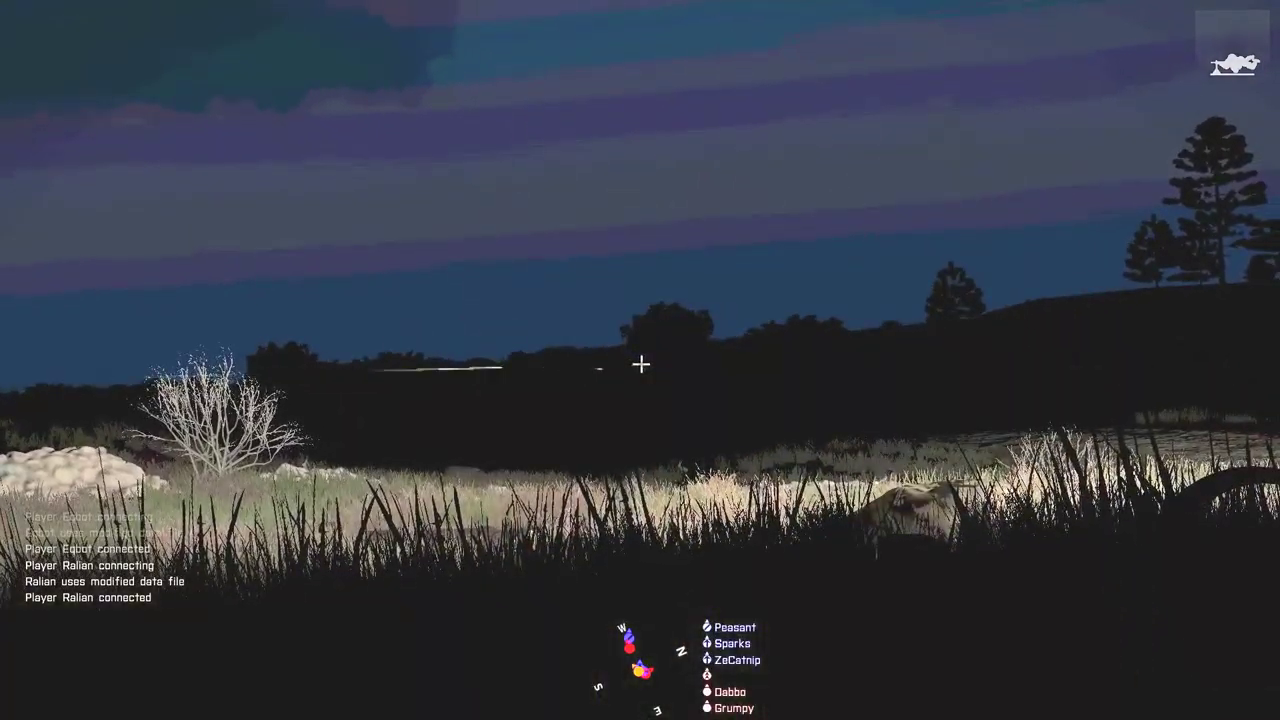
left_click(640, 364)
right_click(640, 364)
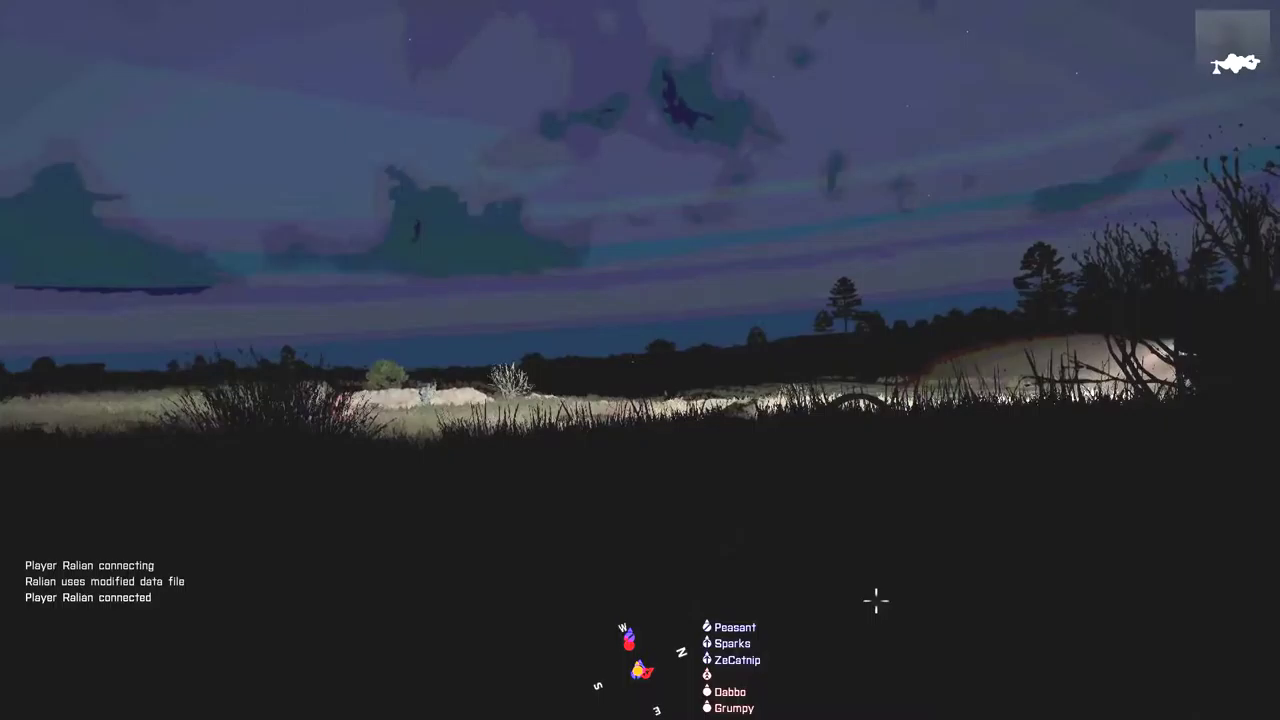
Step: Remove the flashlight attachment from the rifle in the gear inventory
key("i")
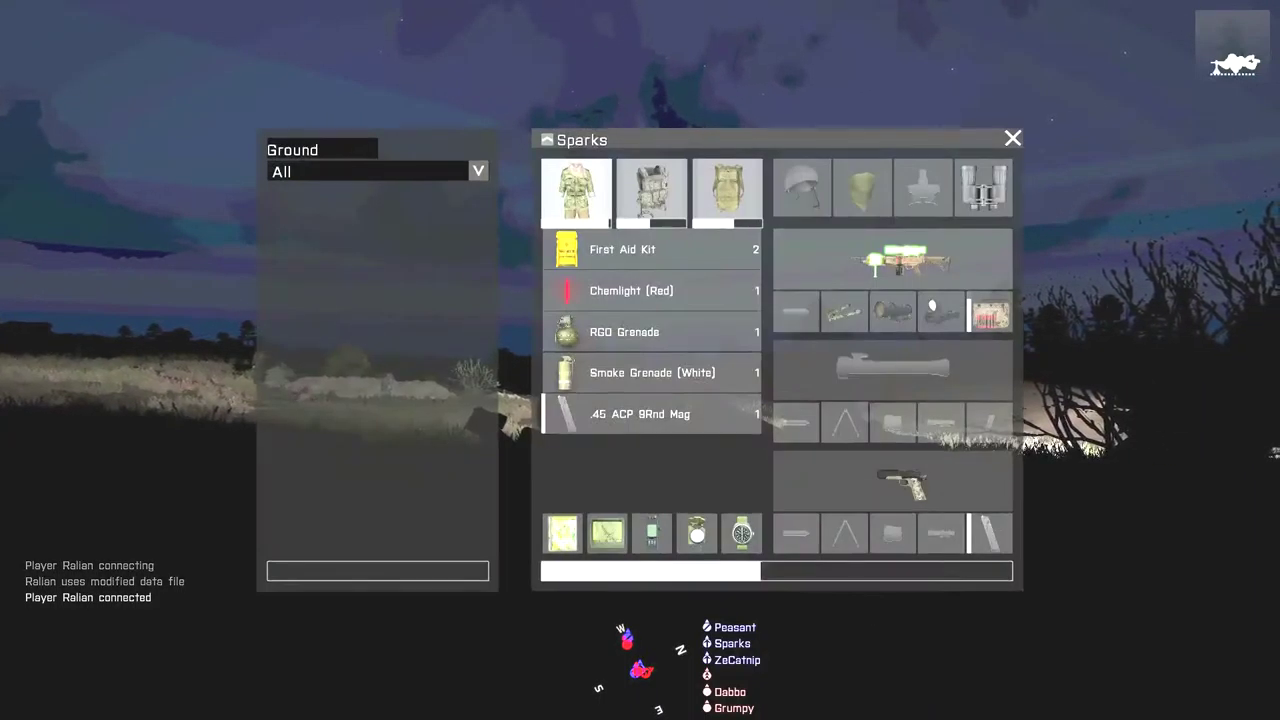
left_click_drag(940, 313, 600, 188)
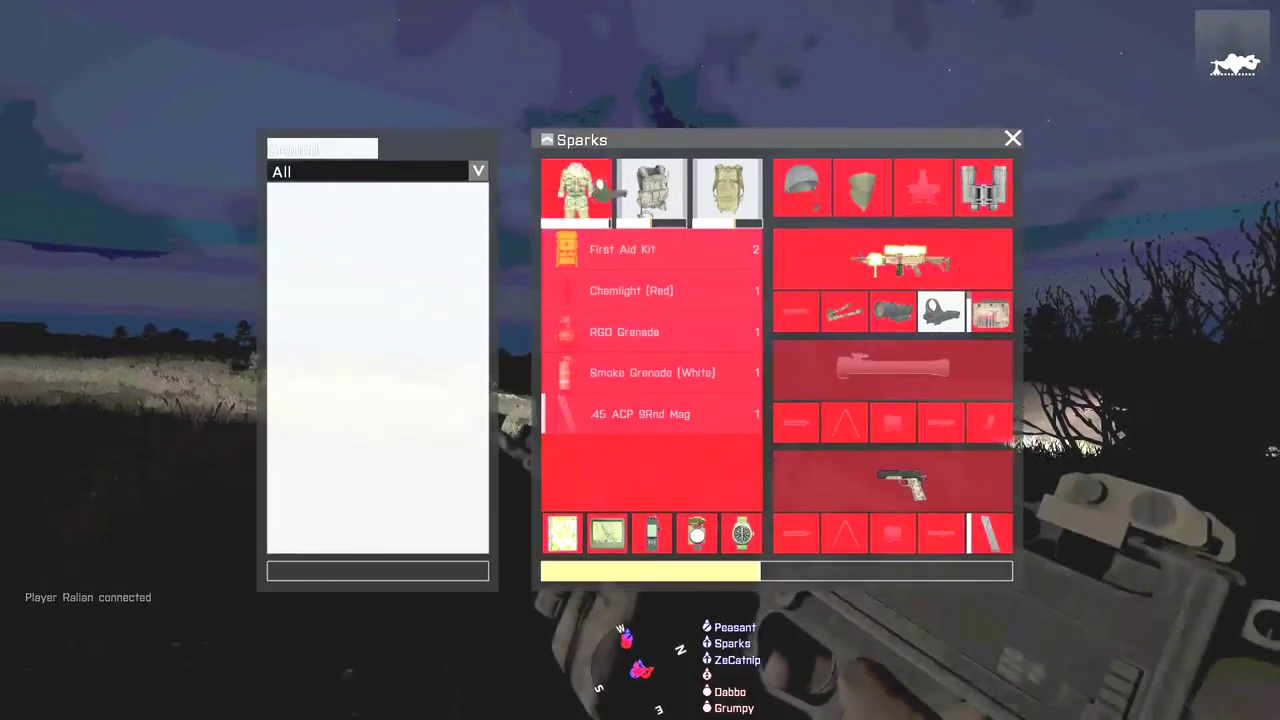
key("i")
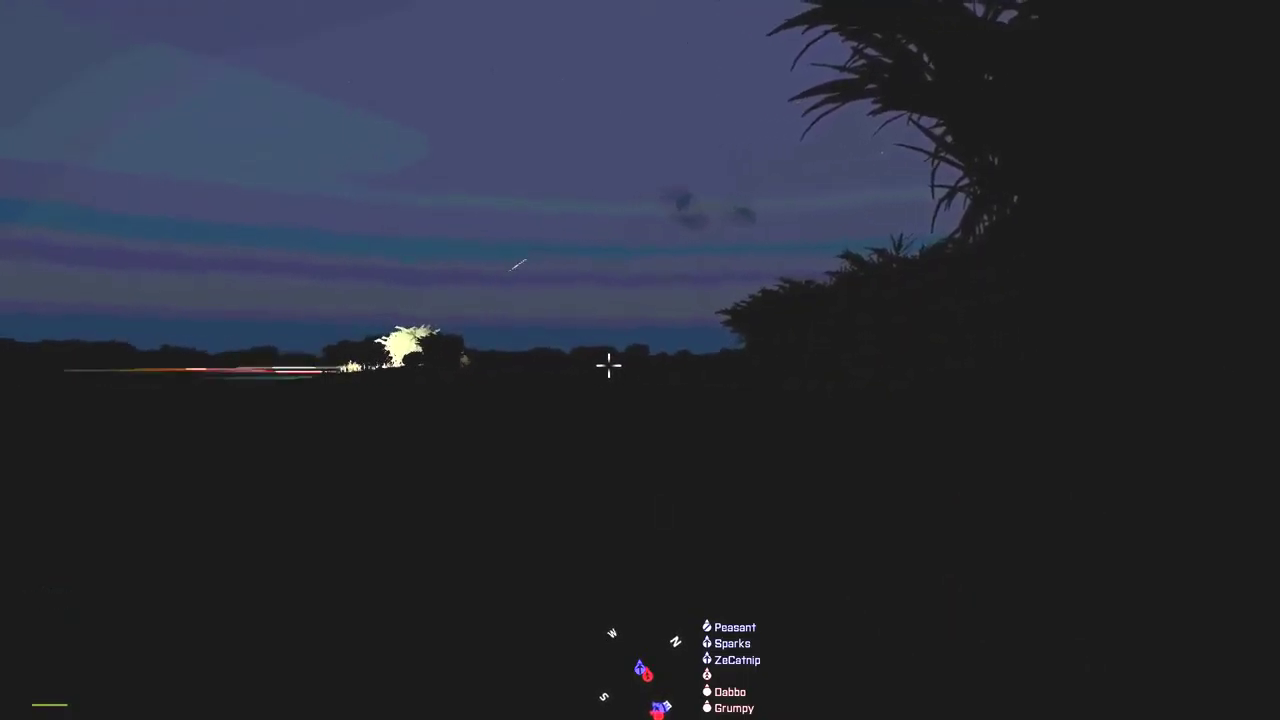
Step: Fire on enemies along the horizon and treeline
left_click(608, 364)
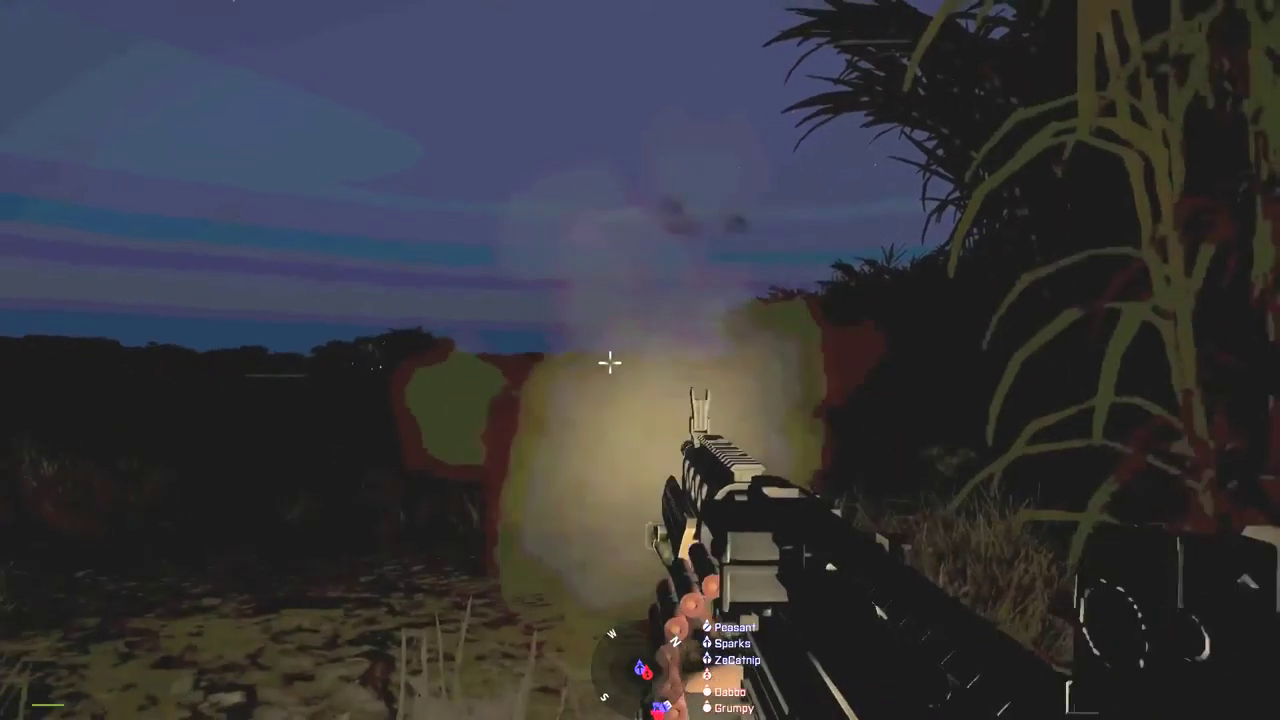
left_click(608, 362)
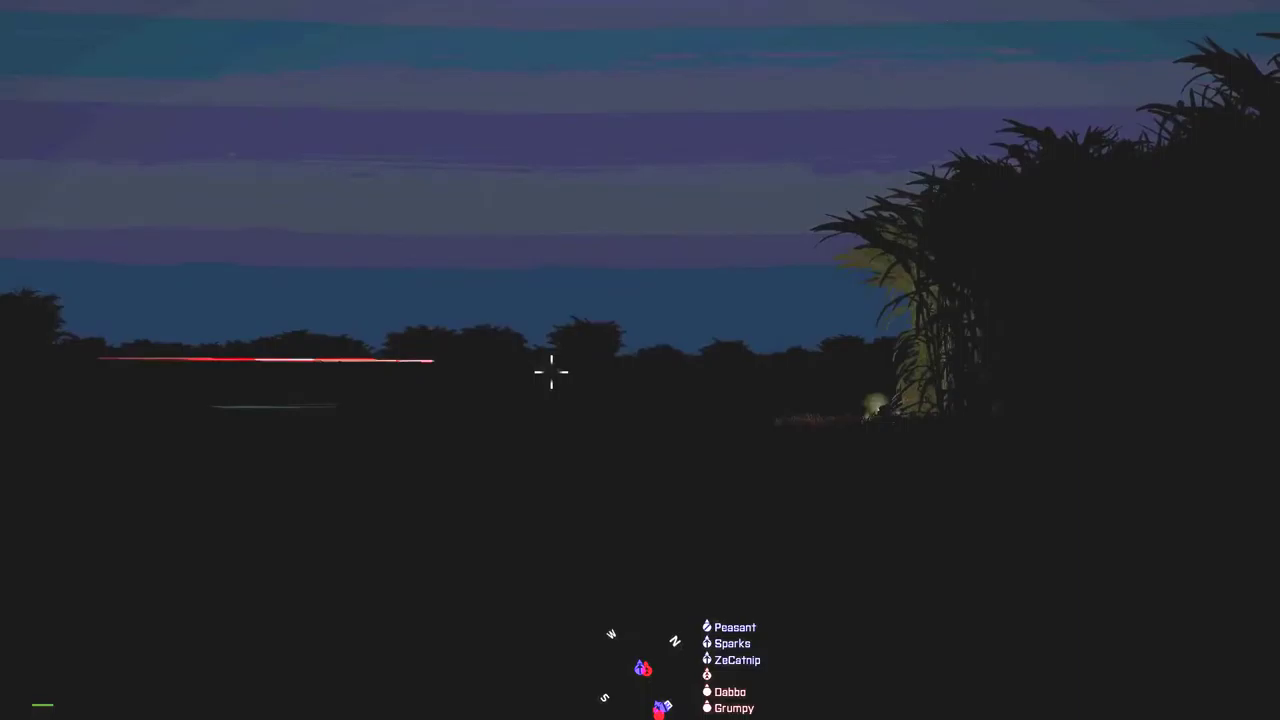
left_click(544, 370)
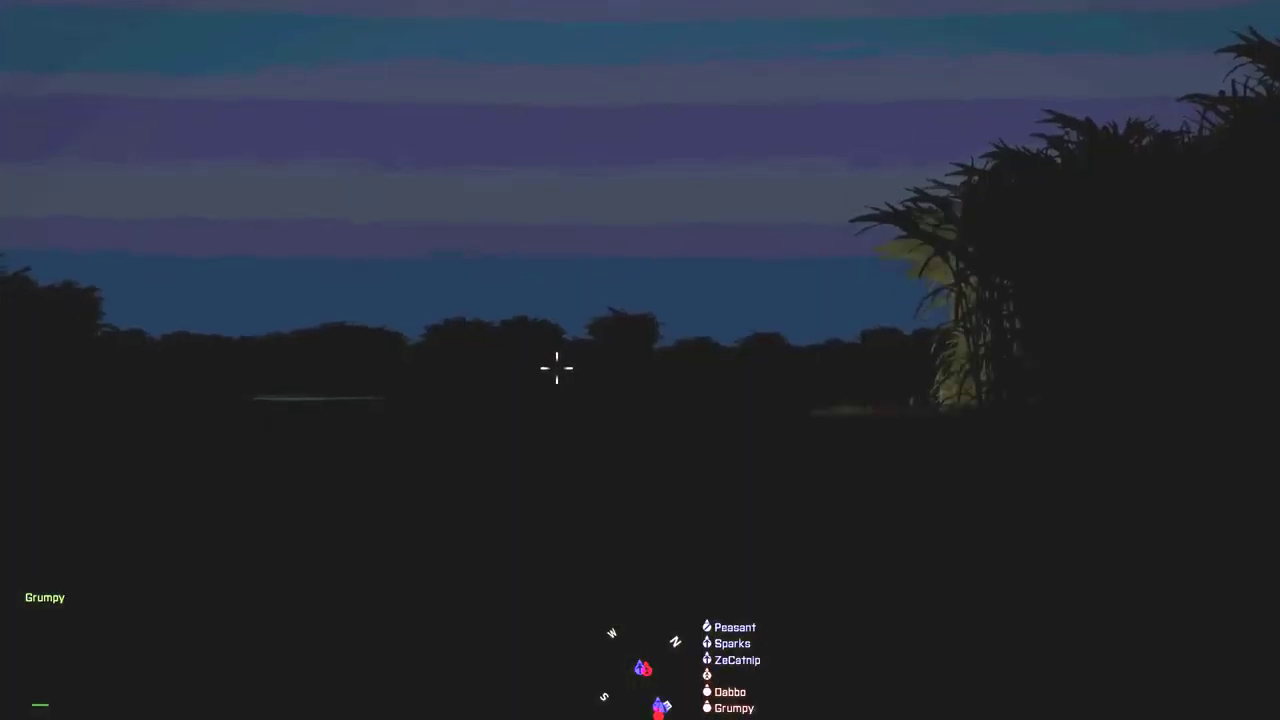
left_click(557, 368)
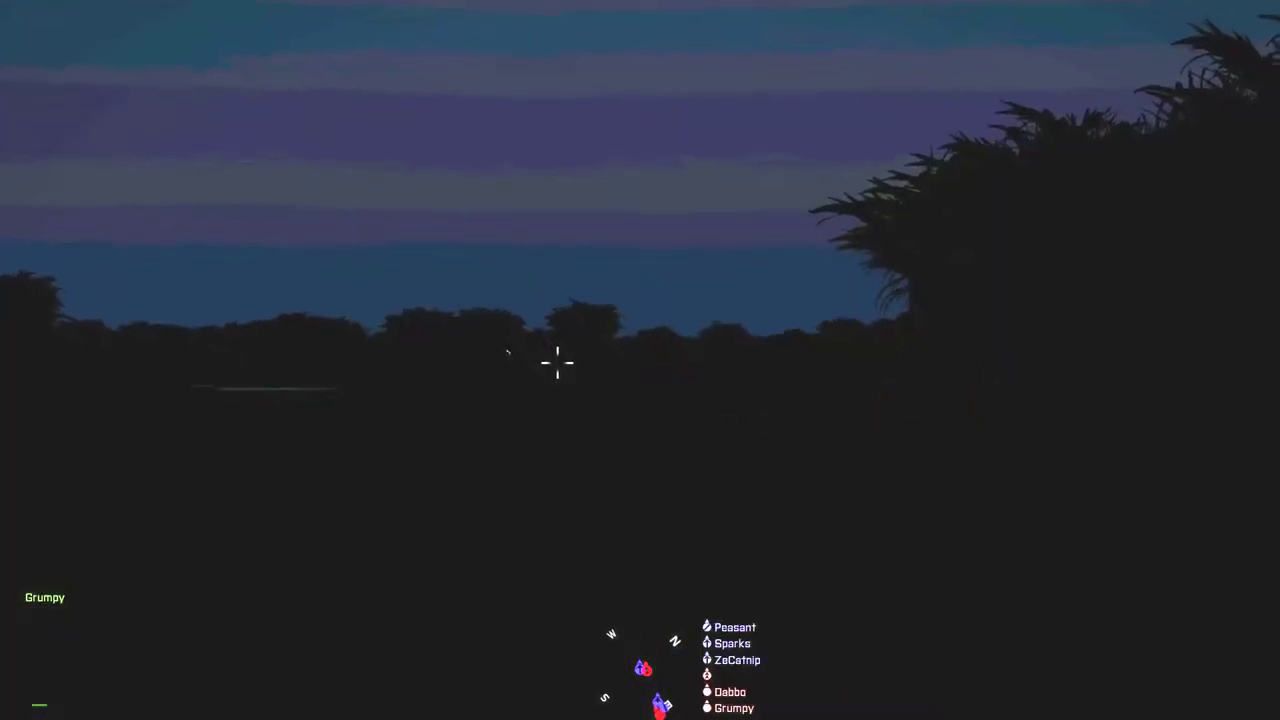
left_click(557, 368)
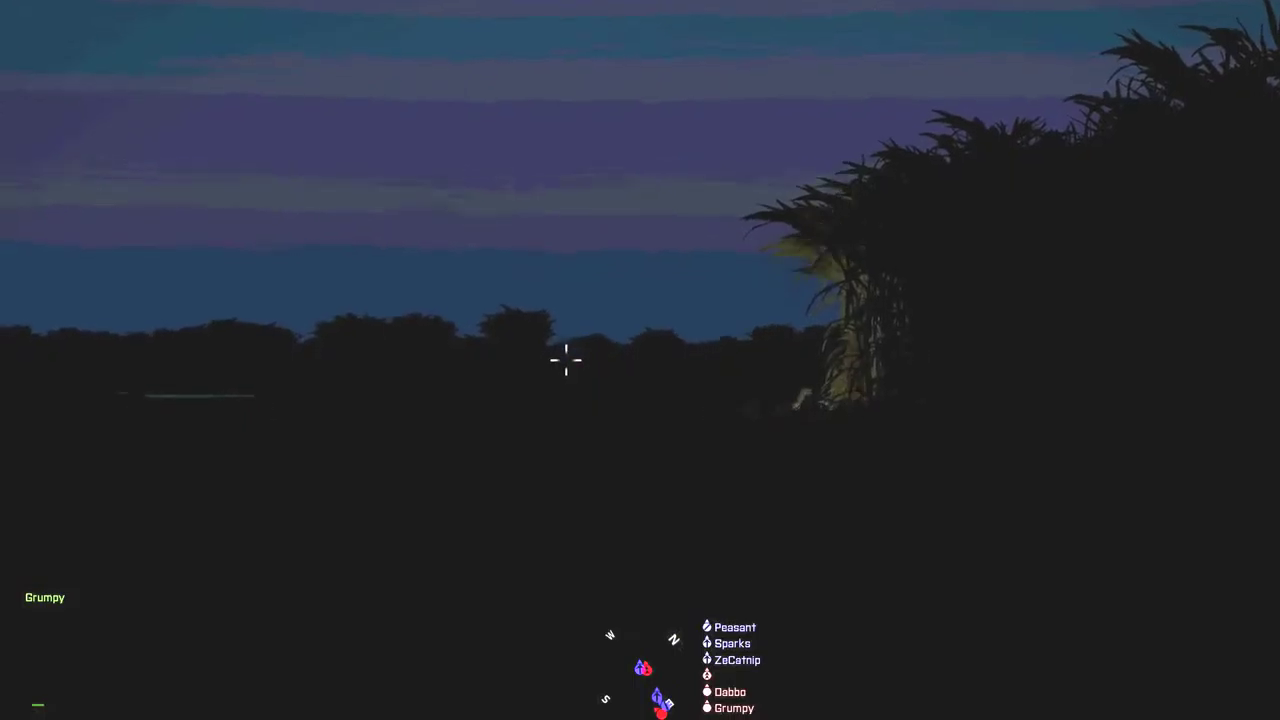
left_click(571, 357)
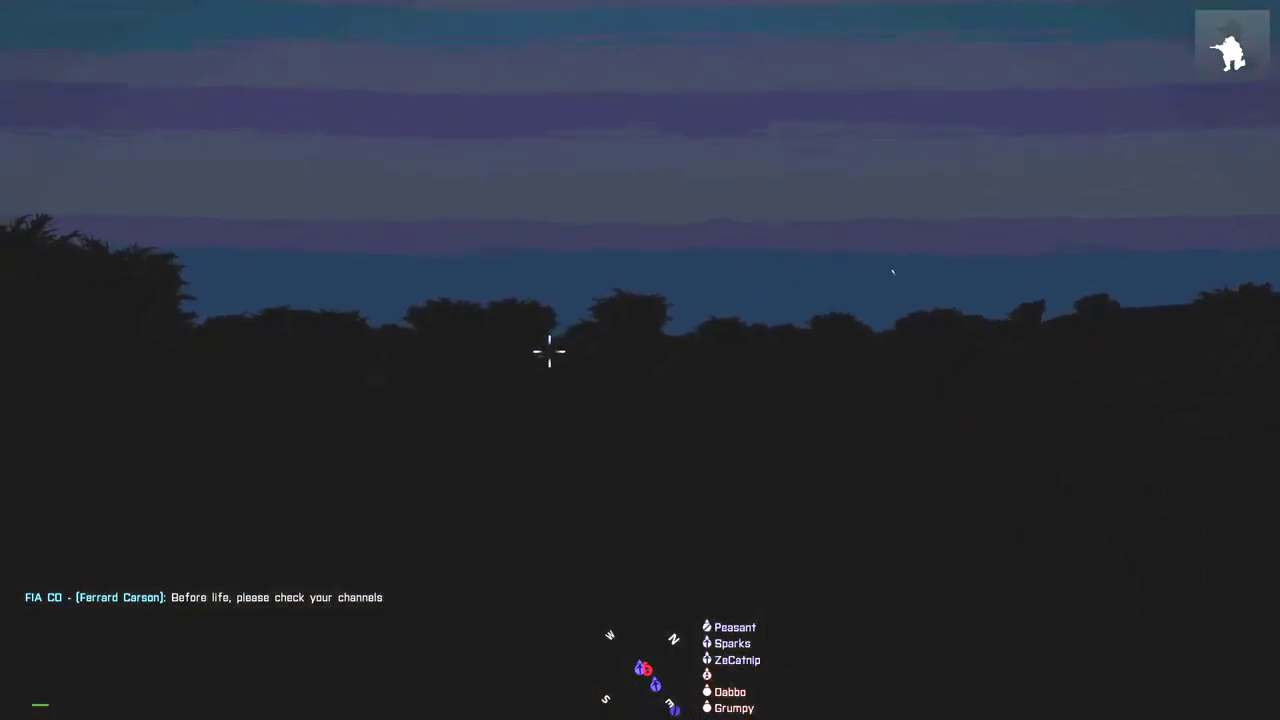
Step: Aim through the sights and fire repeatedly at the stone structure
right_click(549, 351)
left_click(549, 351)
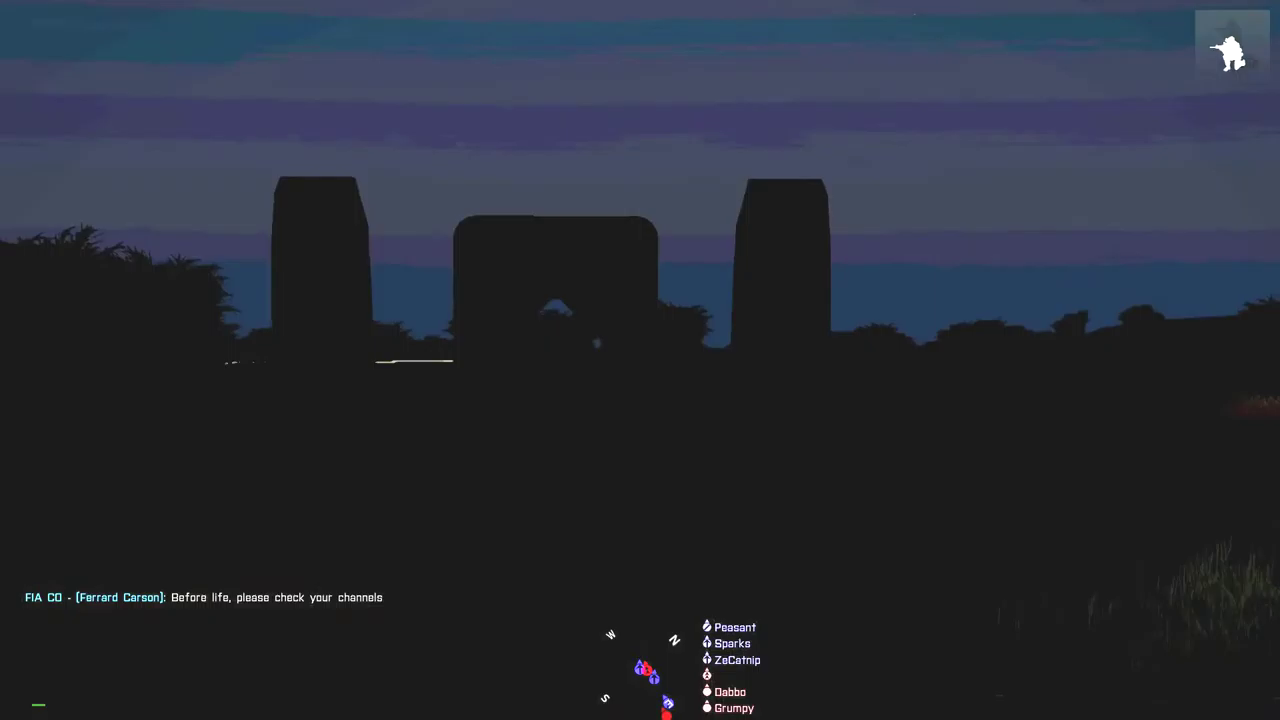
right_click(640, 360)
left_click(640, 360)
right_click(640, 360)
left_click(640, 360)
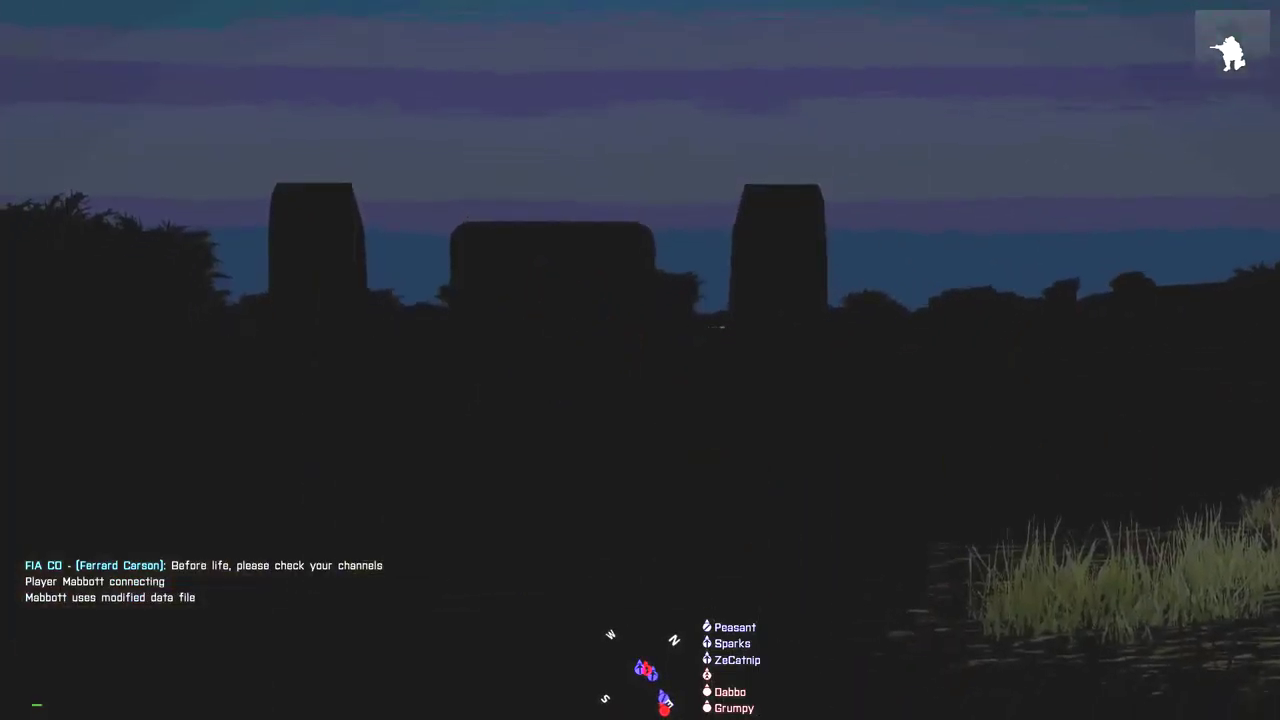
left_click(640, 360)
left_click(640, 360)
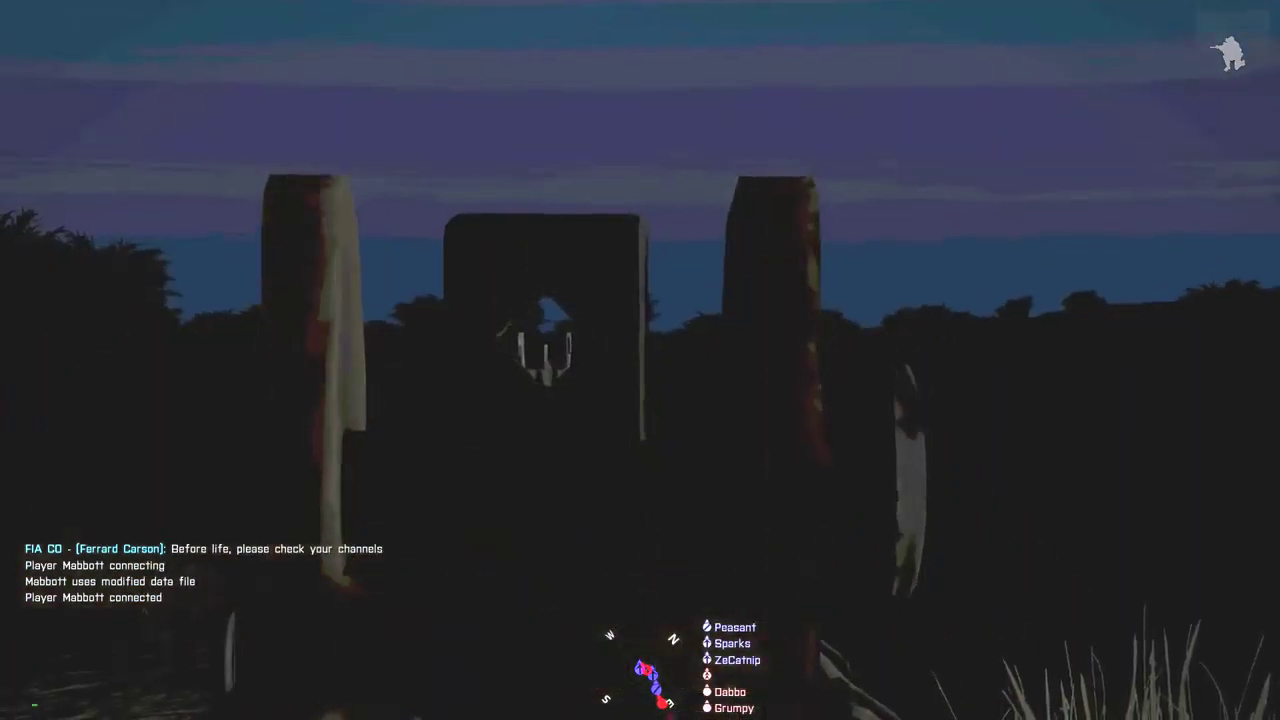
left_click(640, 360)
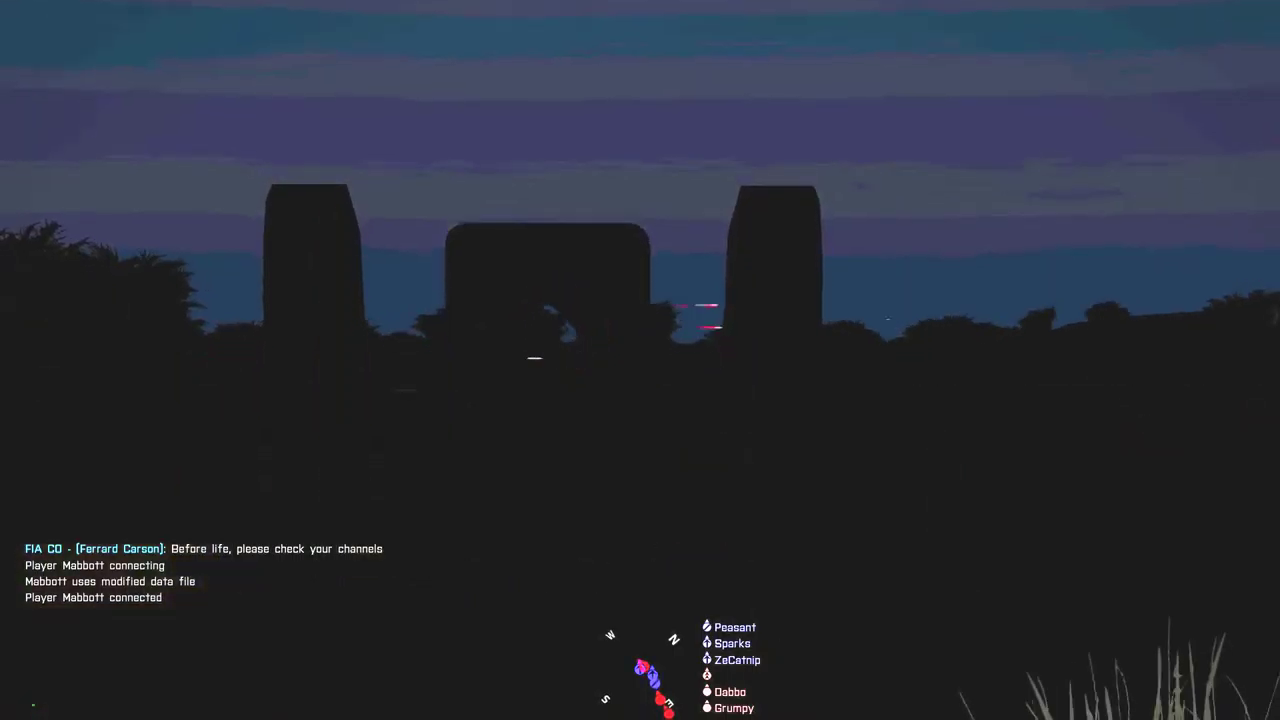
left_click(640, 360)
left_click(640, 360)
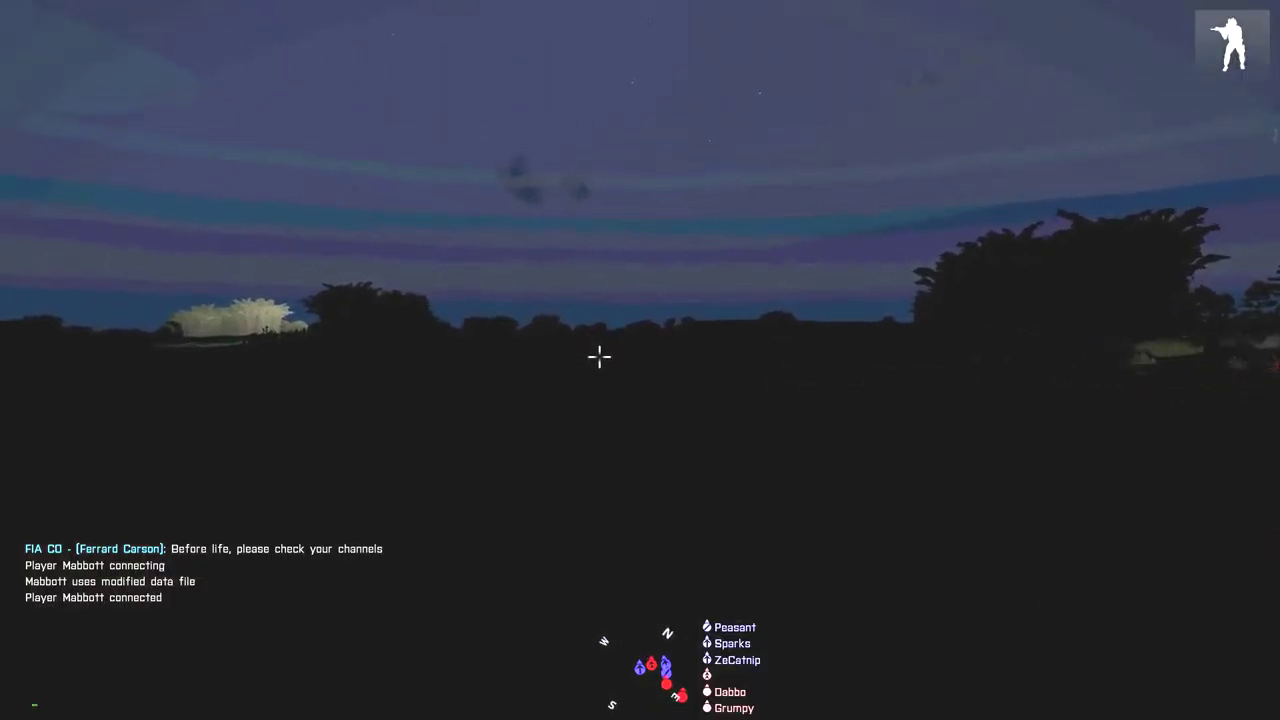
Step: Switch to a crouch and fire a burst at the enemy
key("x")
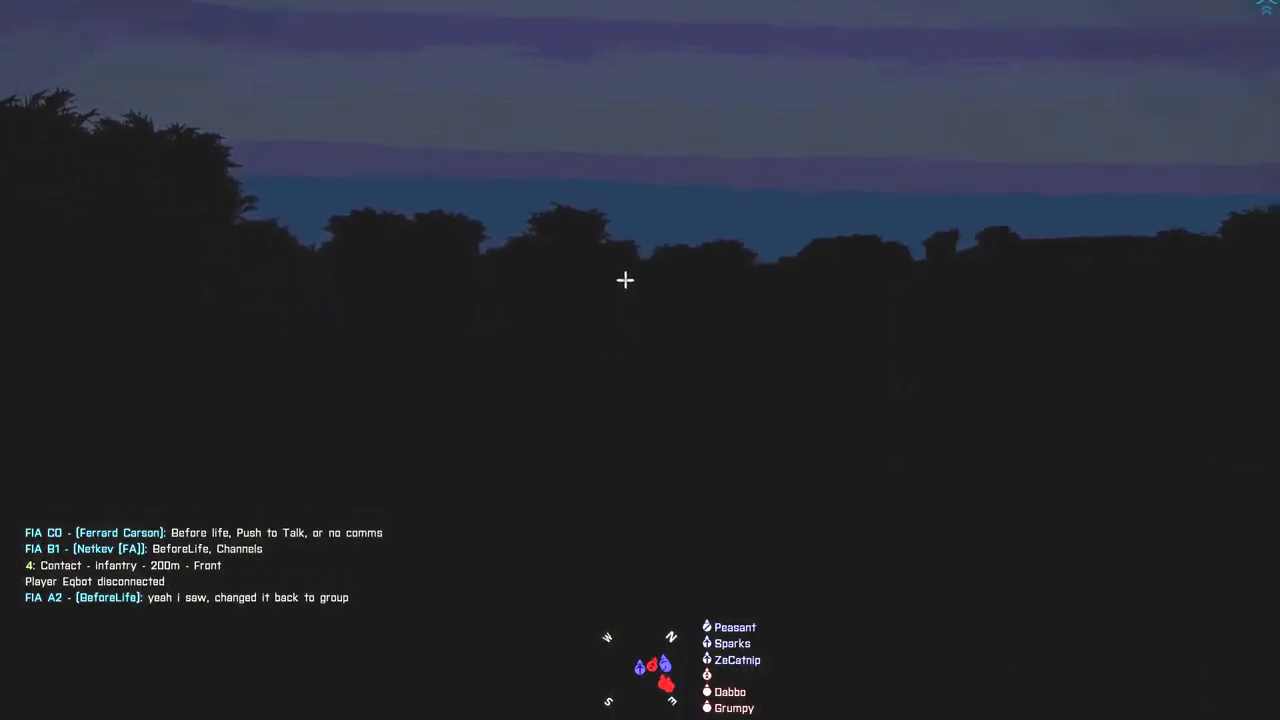
left_click(613, 349)
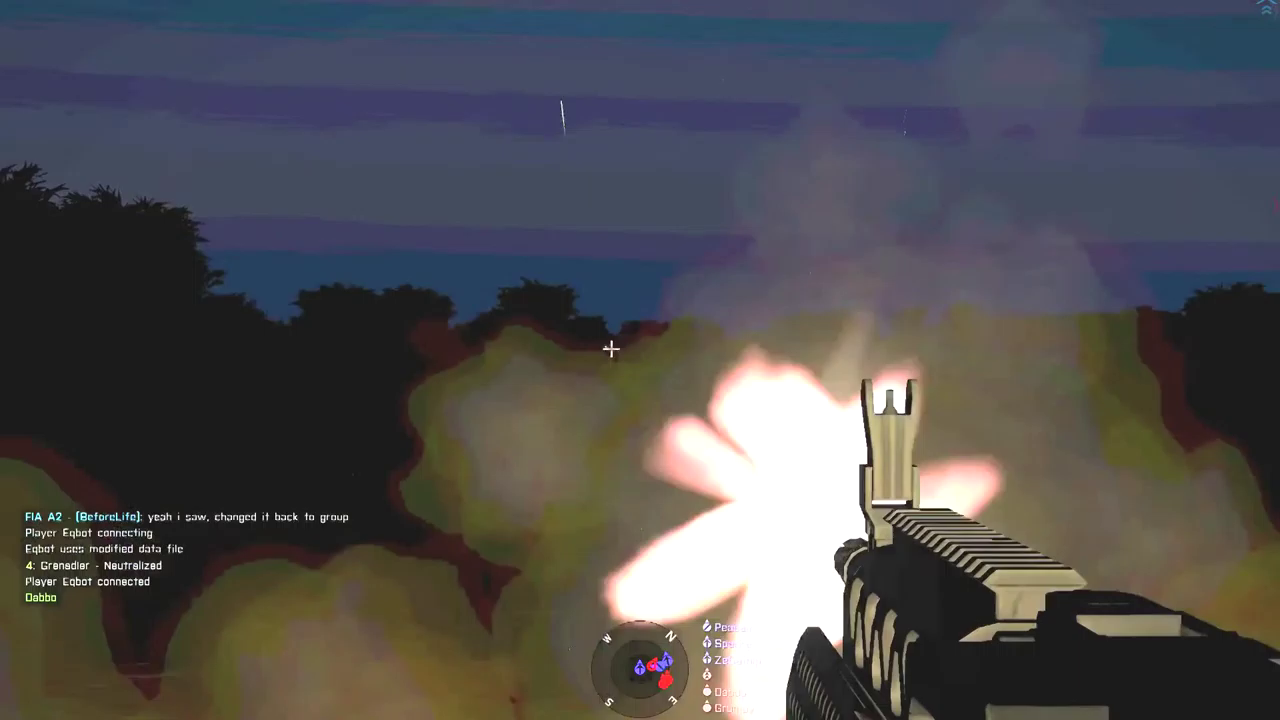
left_click(613, 349)
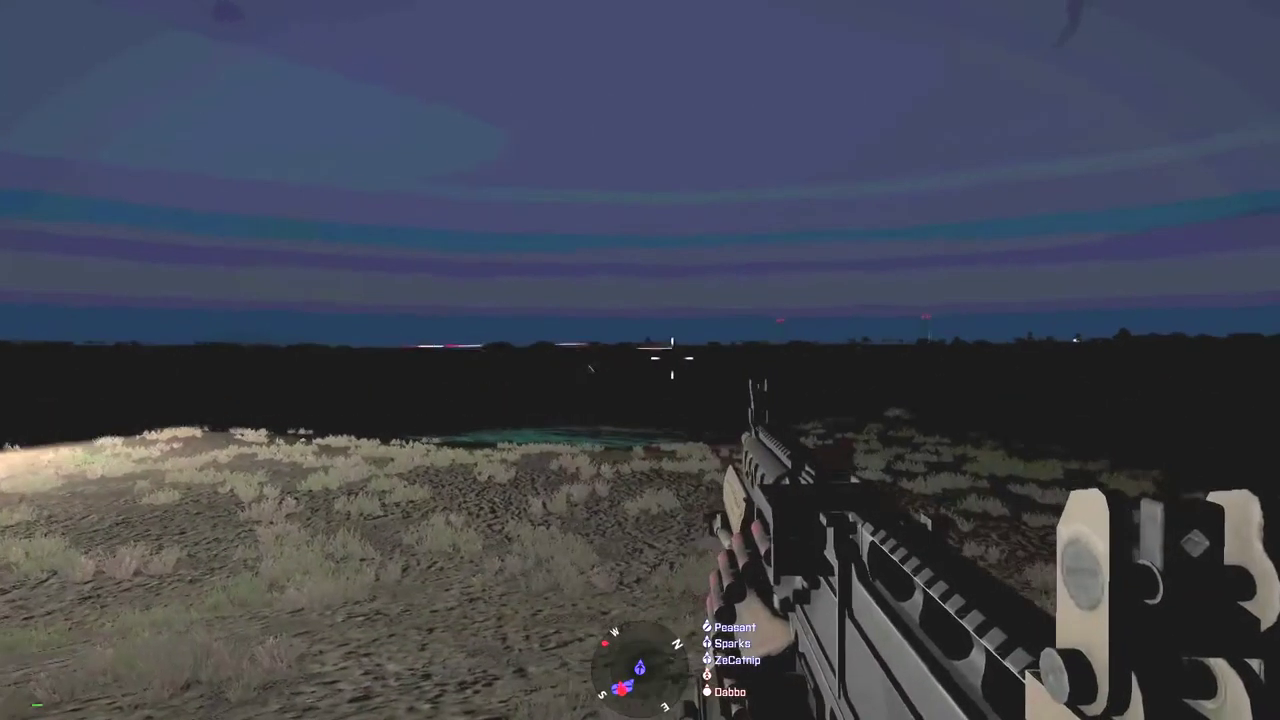
Step: Fire at the distant treeline, then scan the horizon through binoculars
left_click(664, 356)
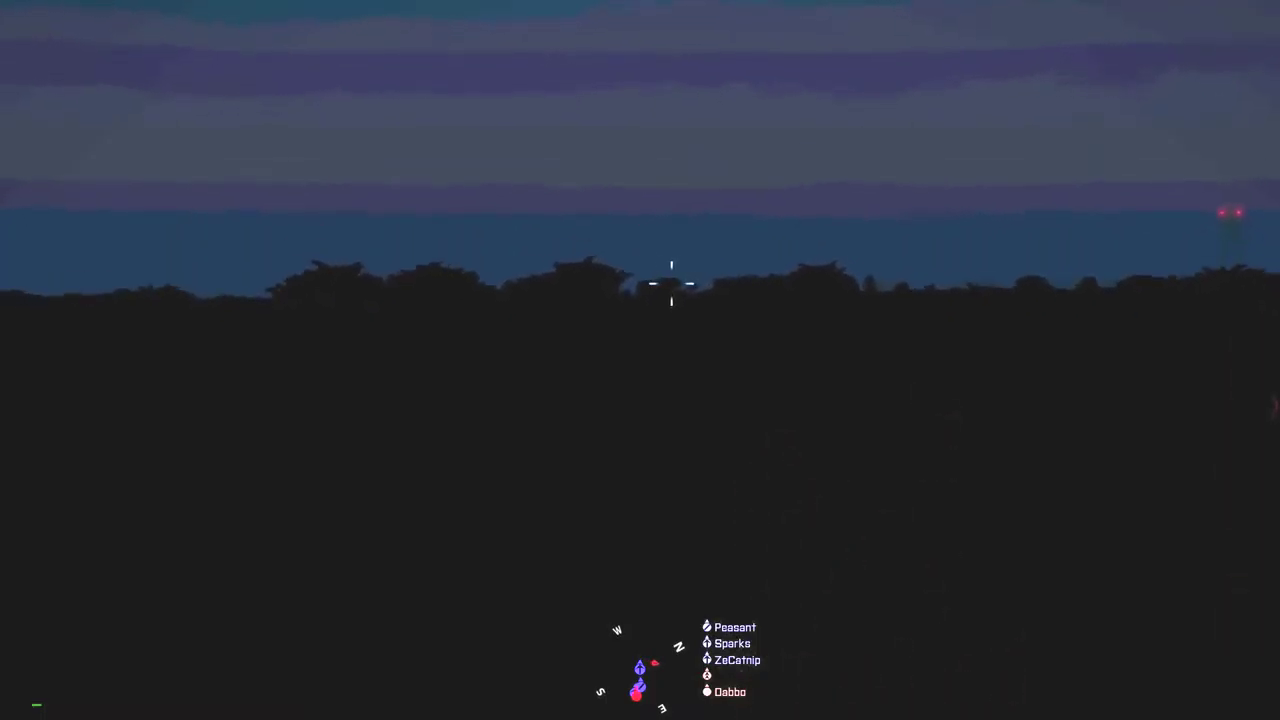
left_click(671, 283)
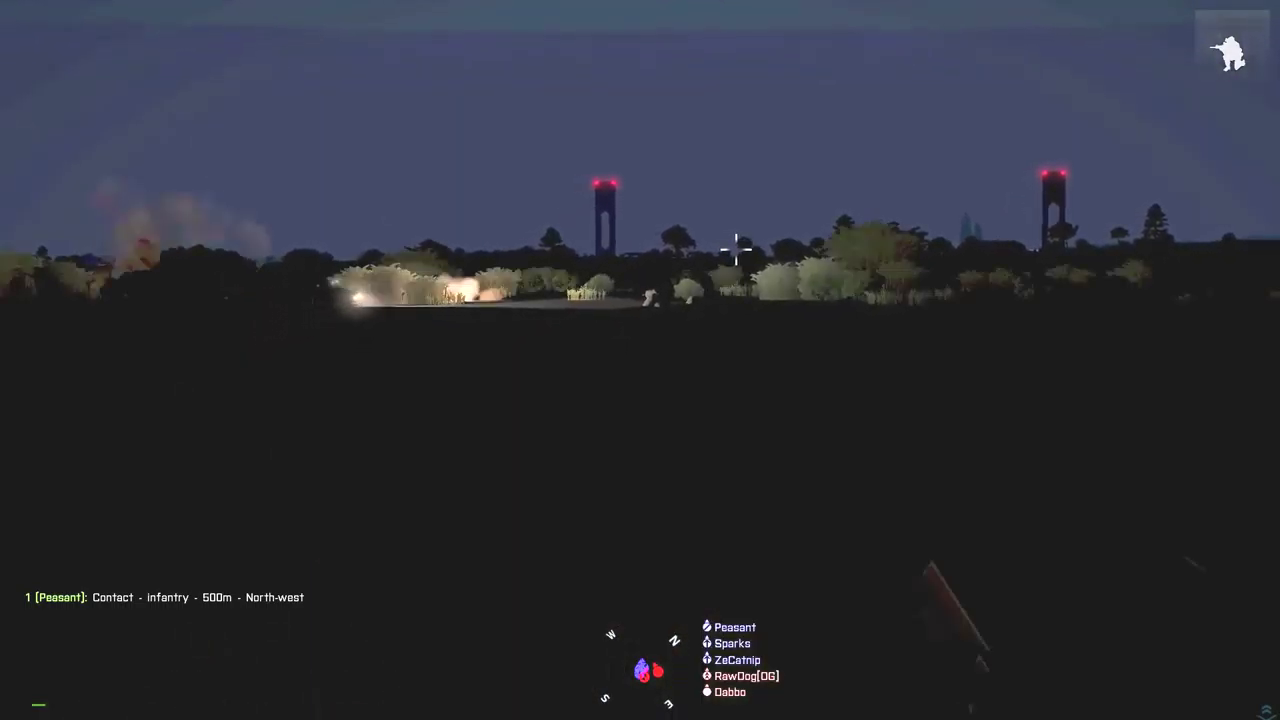
right_click(736, 247)
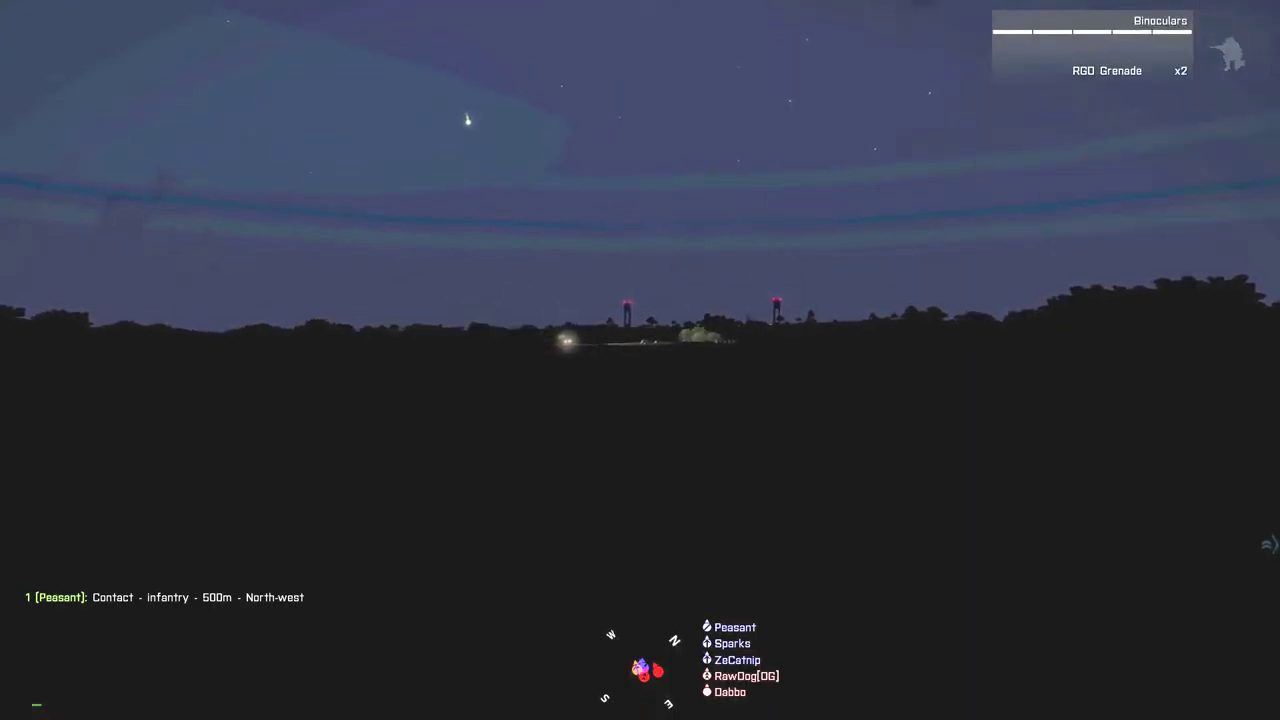
right_click(640, 360)
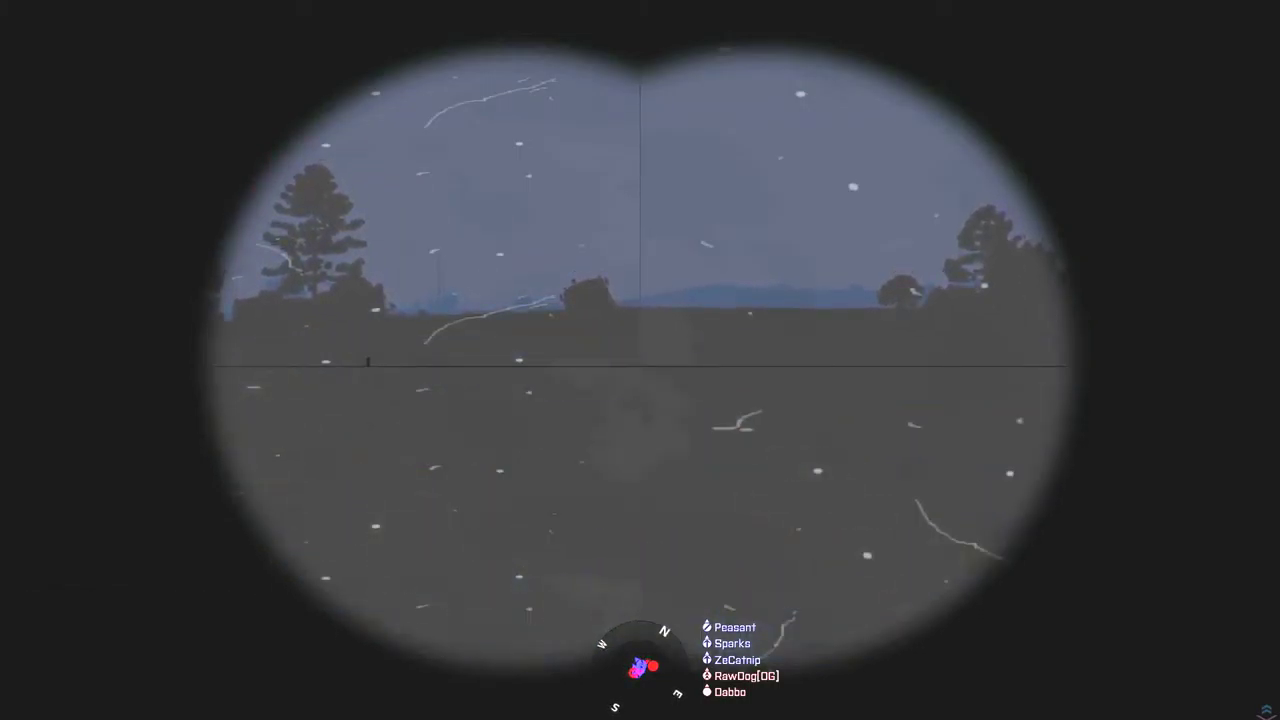
right_click(640, 360)
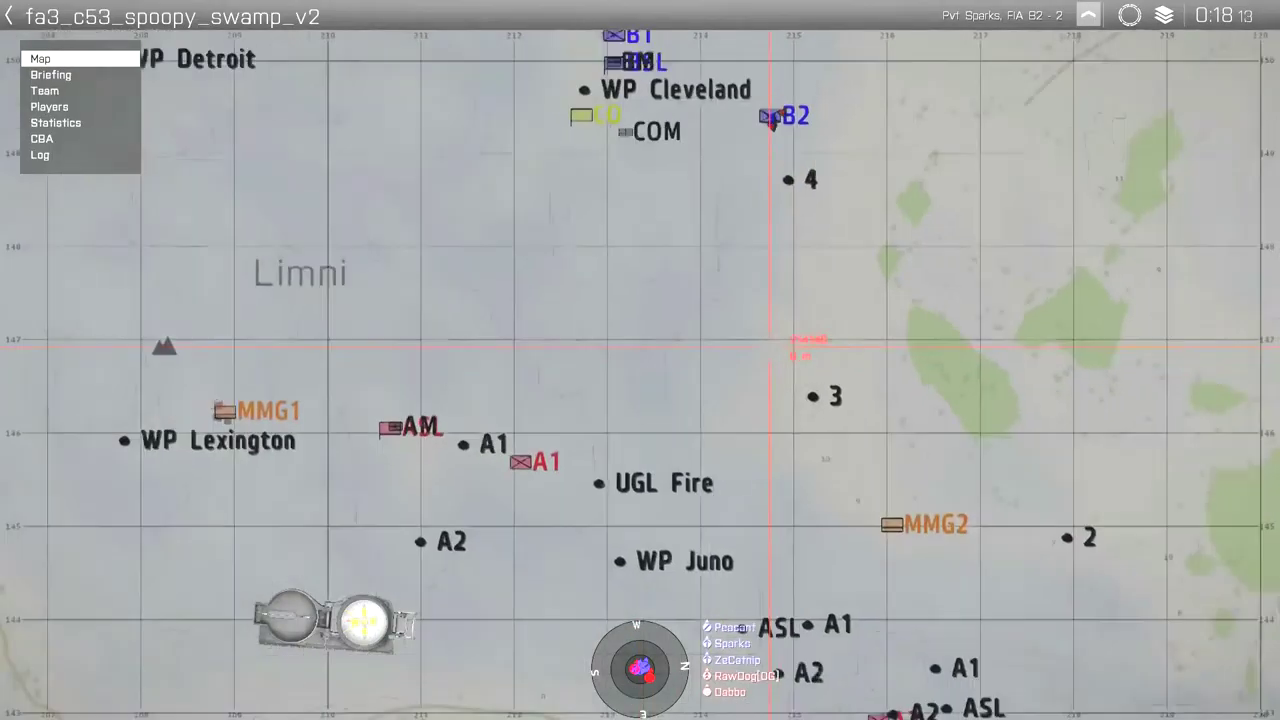
Step: Pan the map to the squad markers near WP Cleveland, then close it
left_click_drag(722, 200, 870, 357)
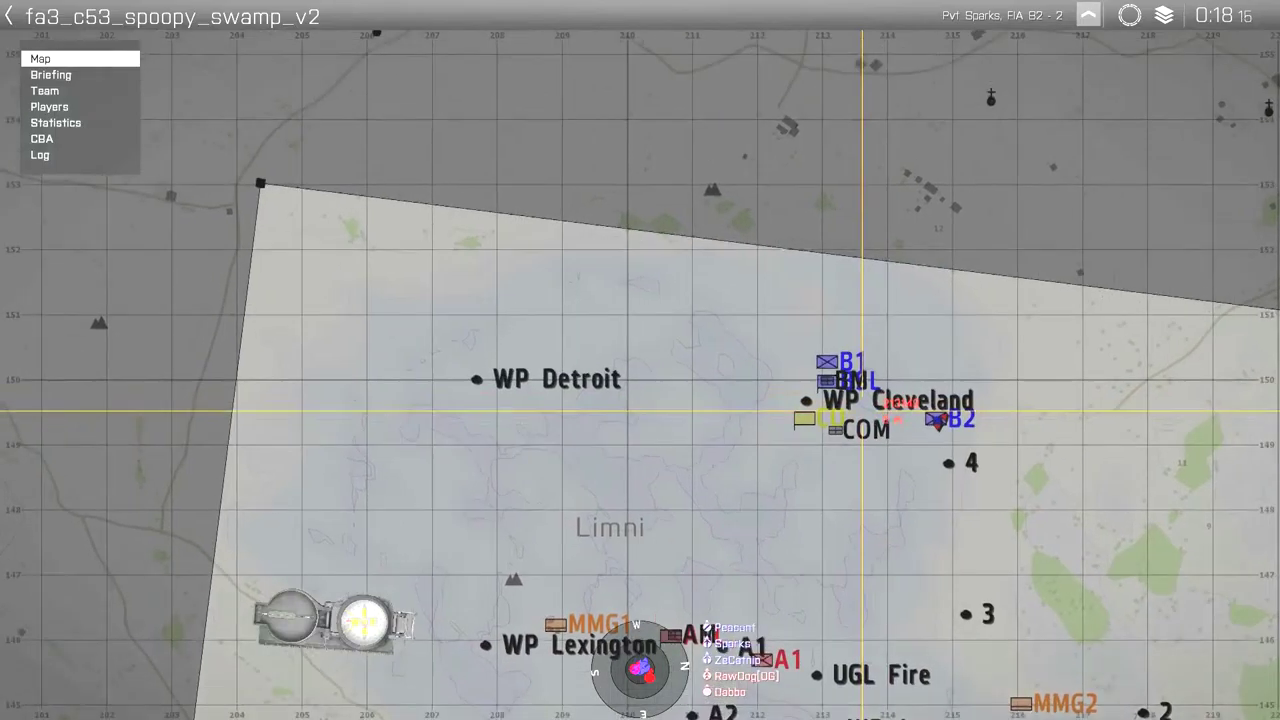
scroll(840, 338, "up", 4)
scroll(800, 370, "up", 3)
left_click_drag(790, 390, 920, 368)
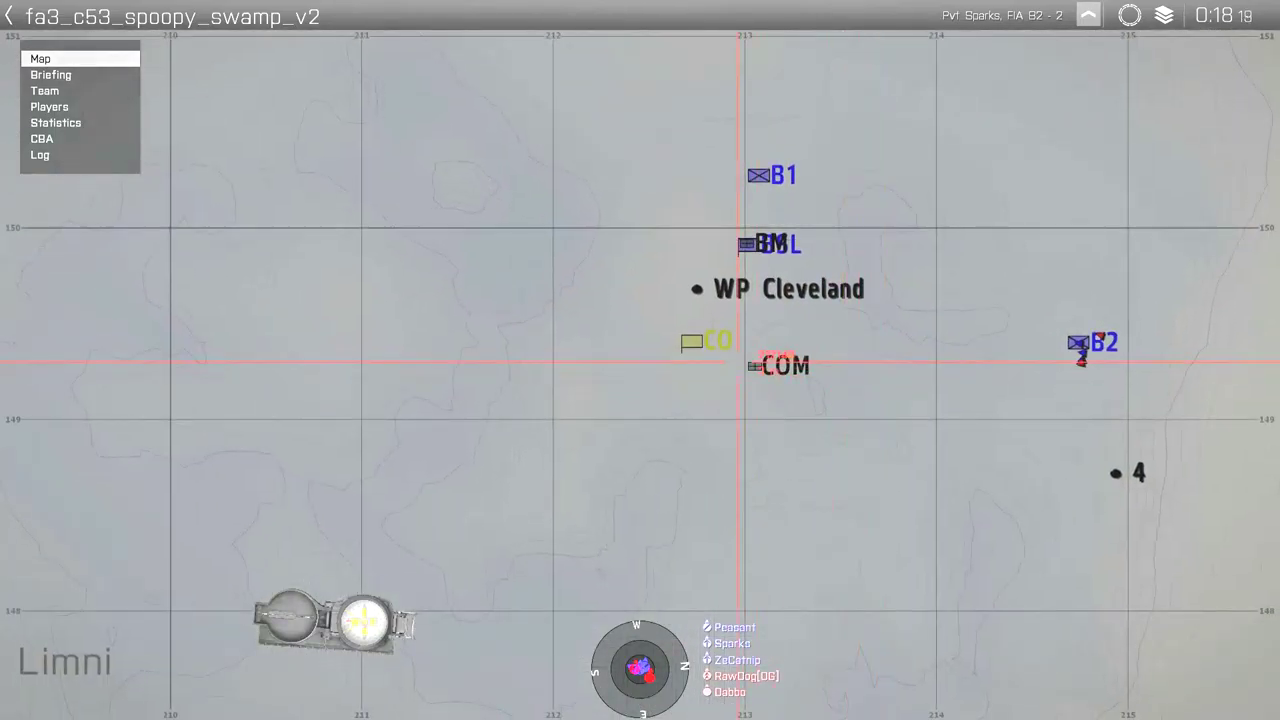
key("m")
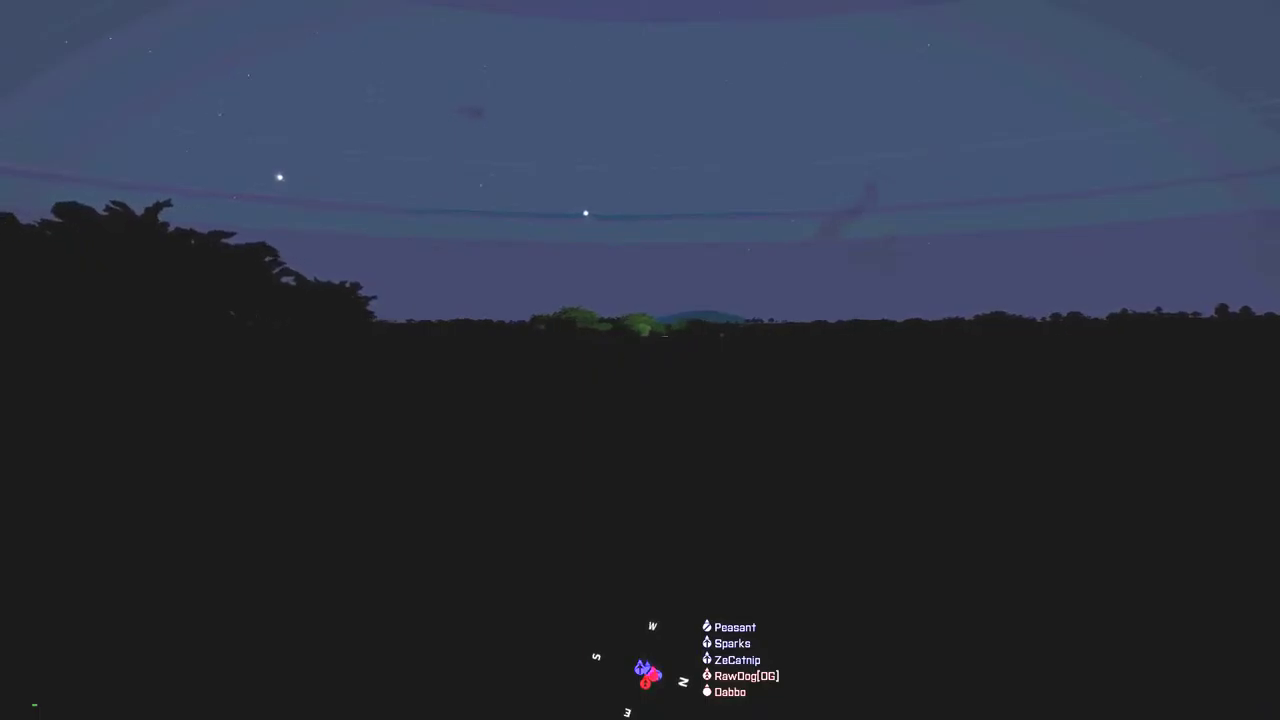
Step: Zoom toward the dark treeline and speak to the group over voice chat
right_click(640, 360)
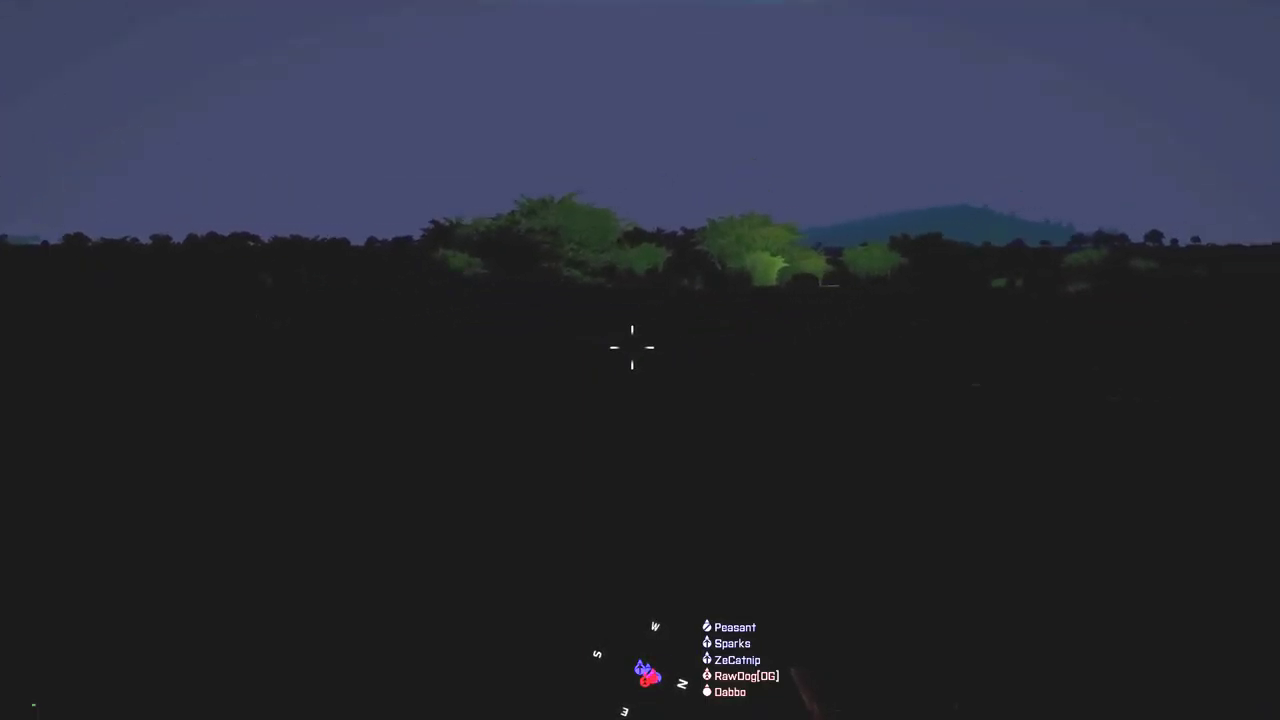
key("Caps_Lock")
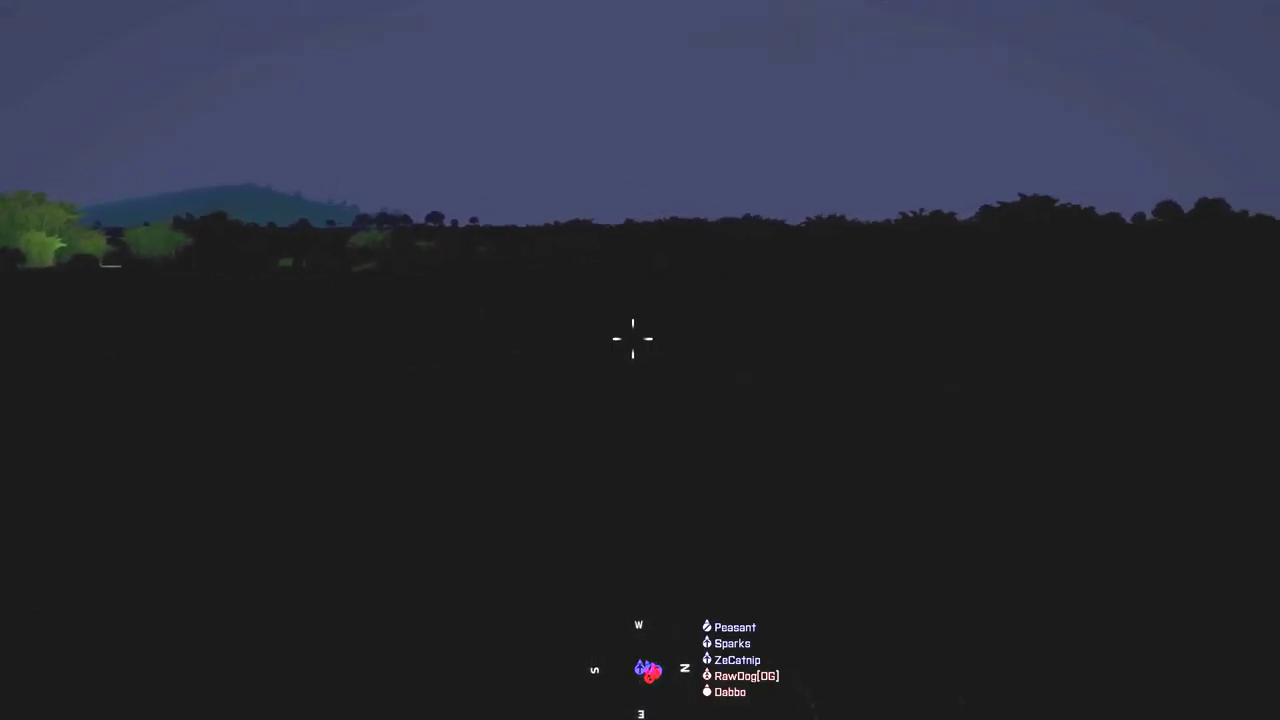
Step: Open the mission map, pan across the surrounding terrain, and close it
key("m")
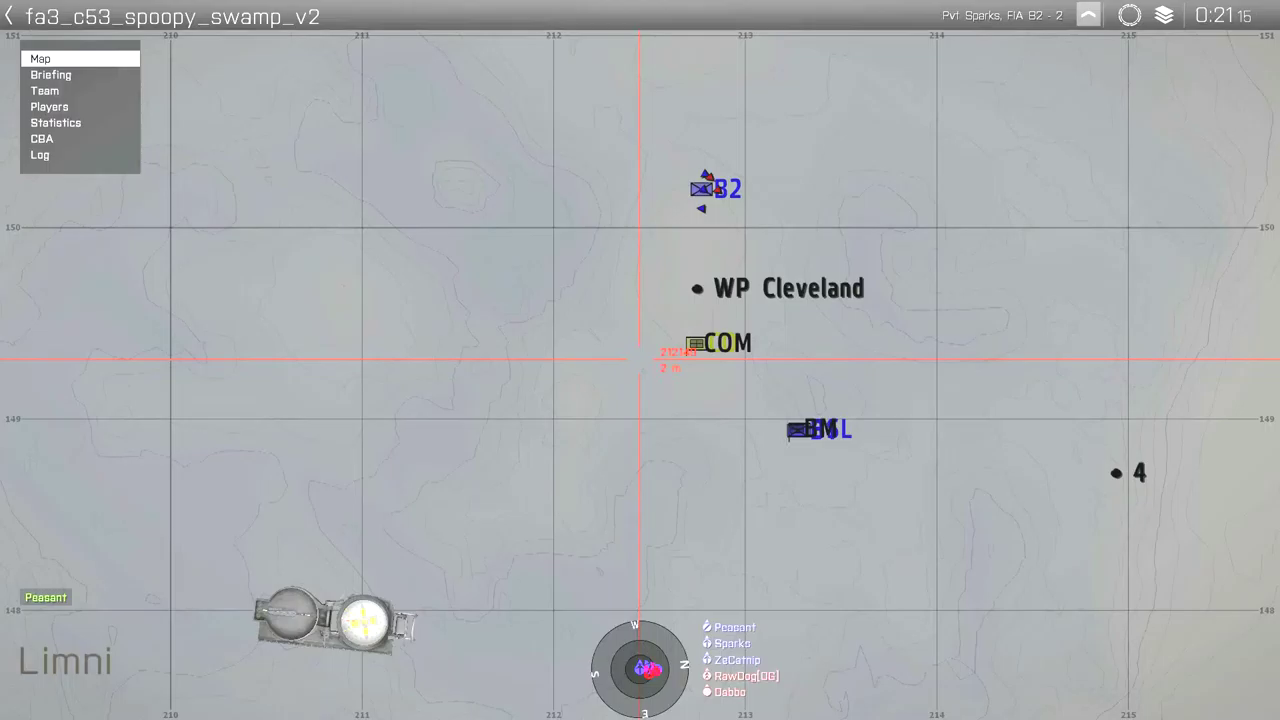
left_click_drag(680, 337, 922, 294)
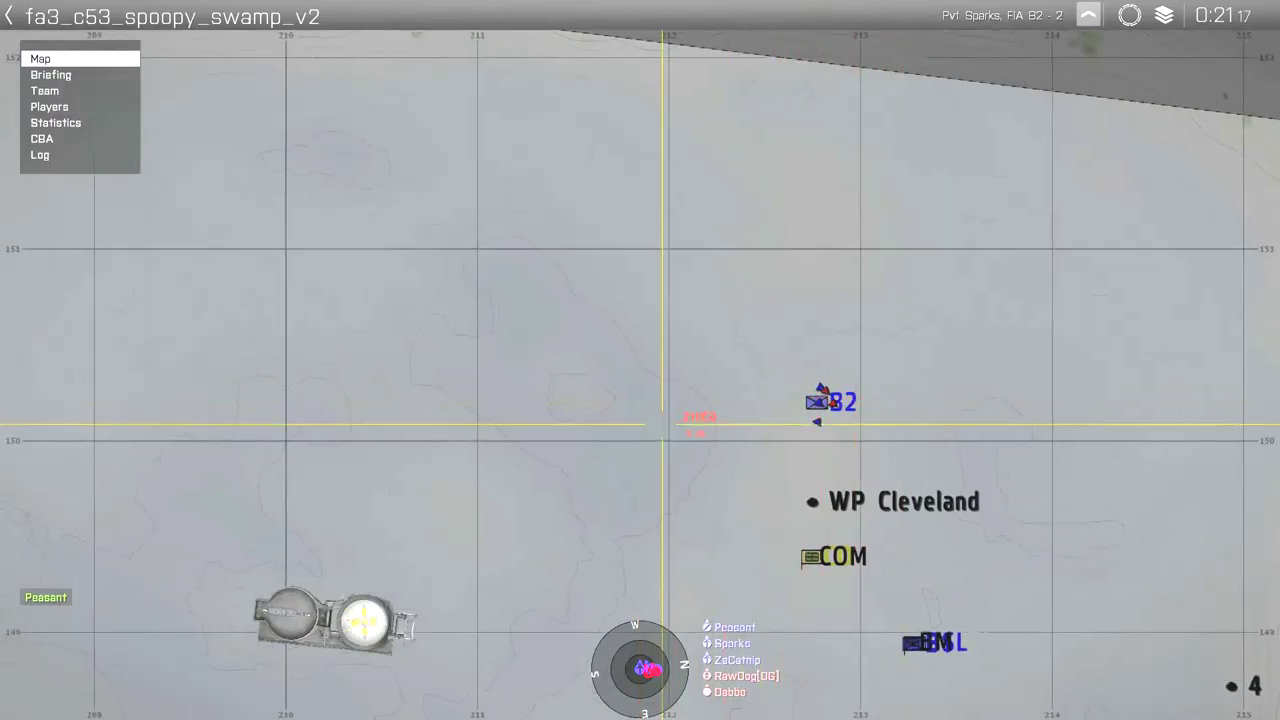
key("m")
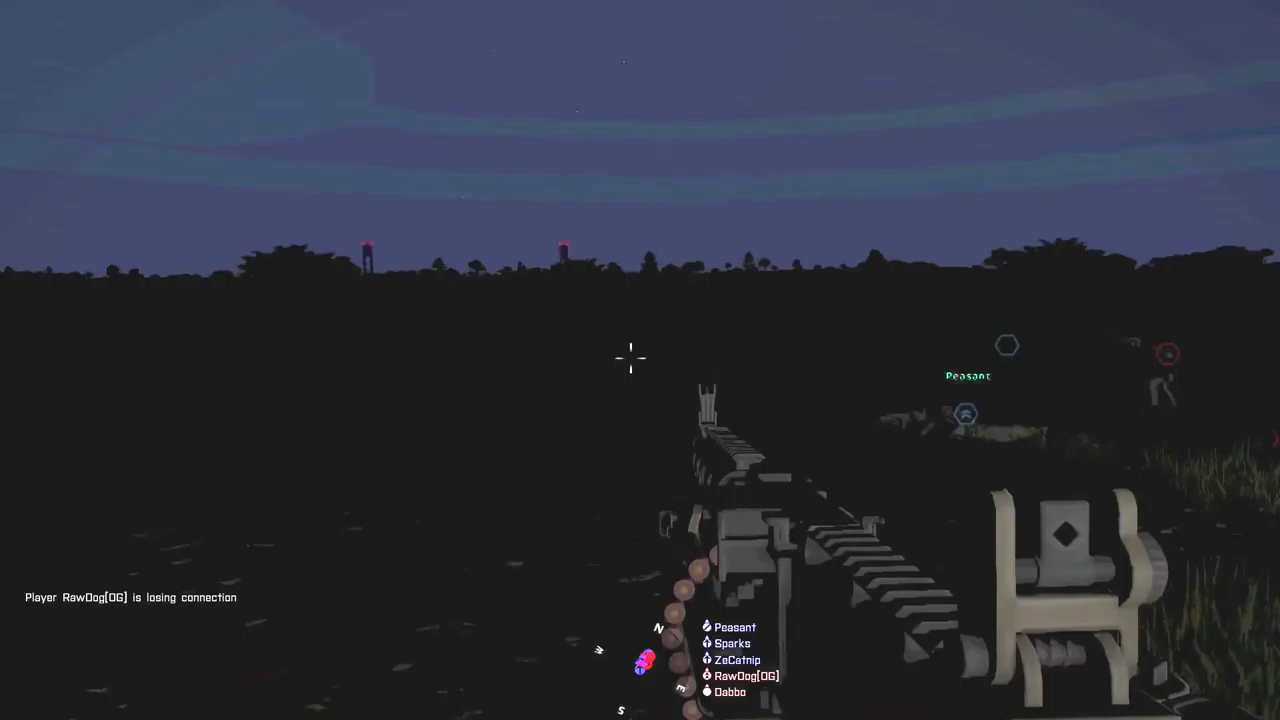
Step: Switch on the flashlight and fire repeated bursts at the enemy ahead
key("l")
key("l")
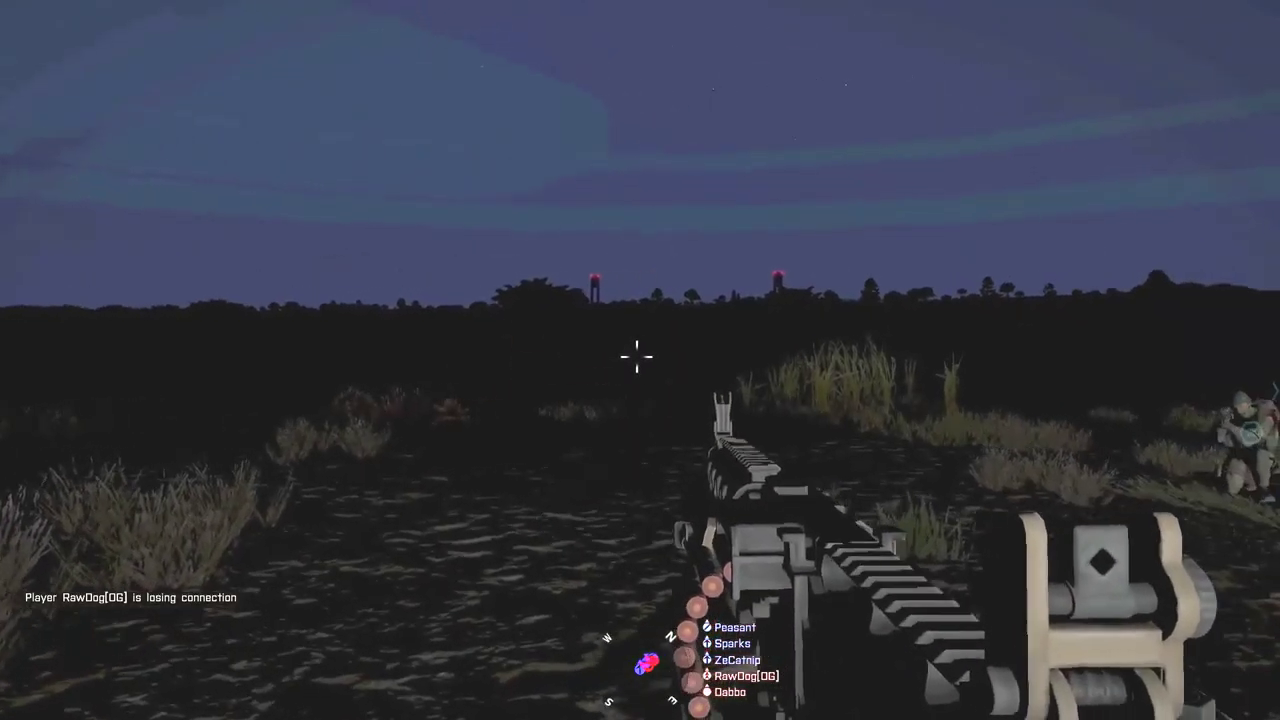
key("ctrl+ctrl")
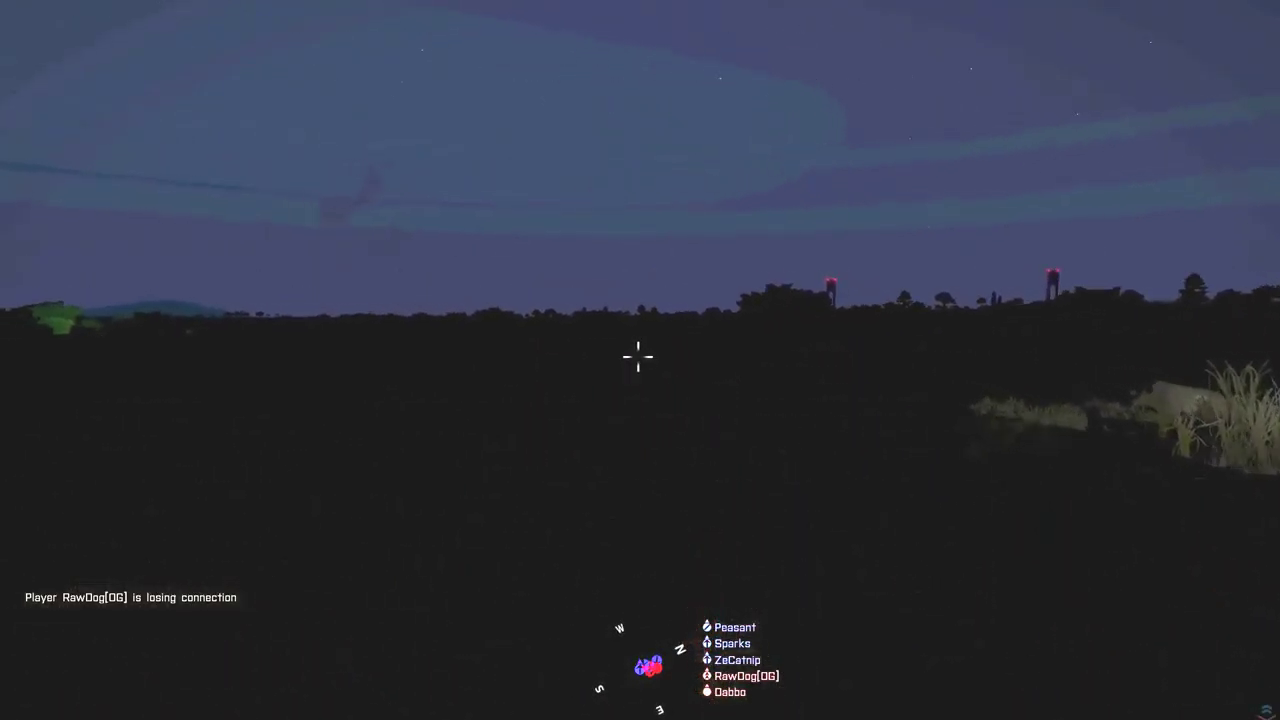
left_click(634, 356)
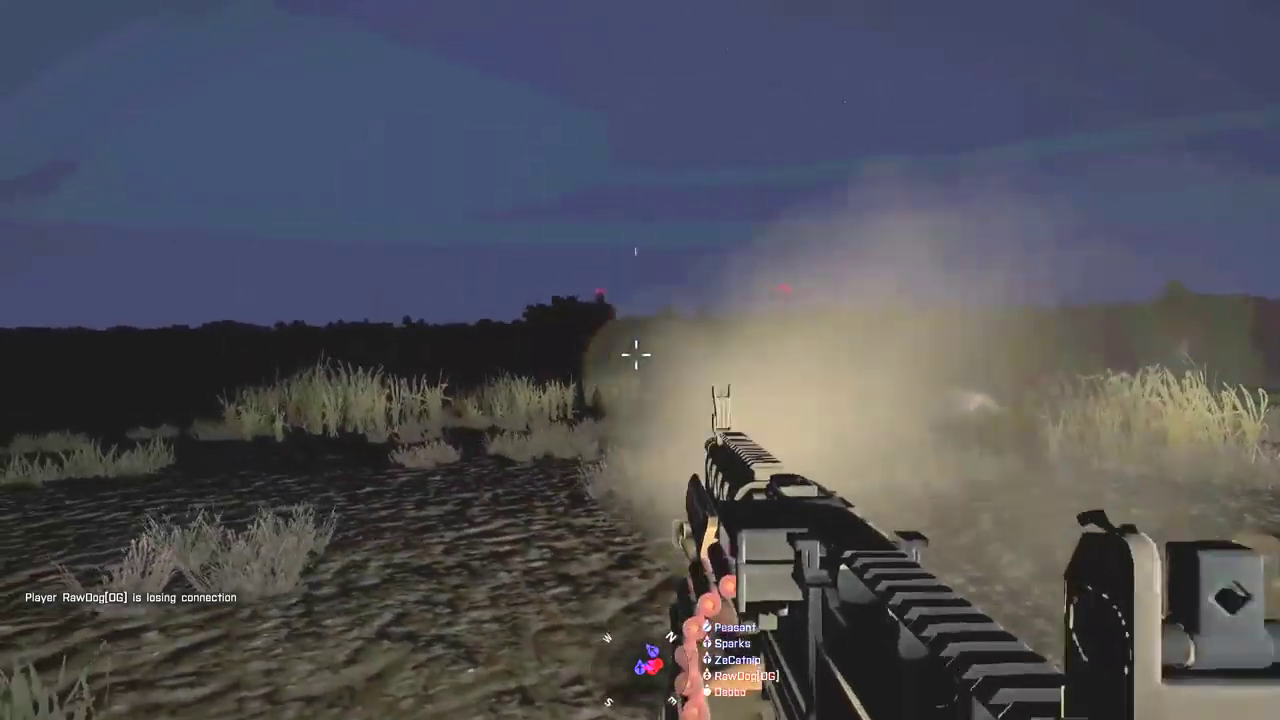
left_click(634, 356)
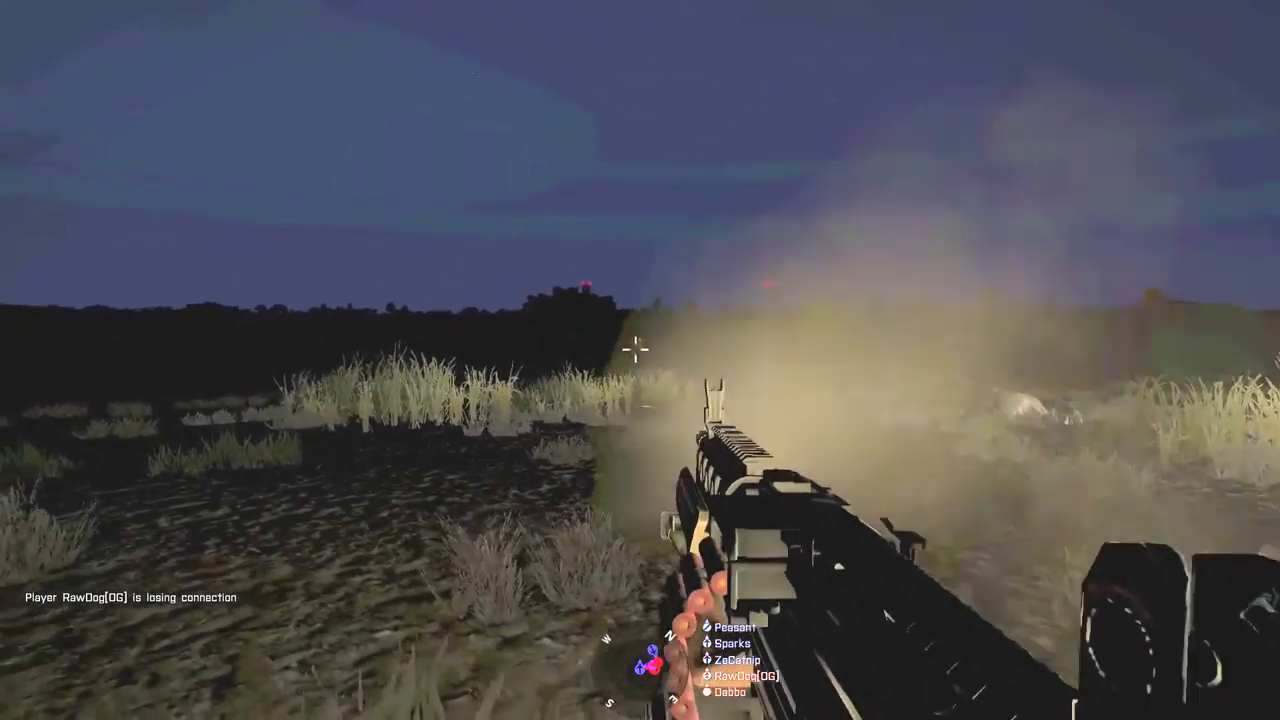
left_click(634, 348)
left_click(634, 348)
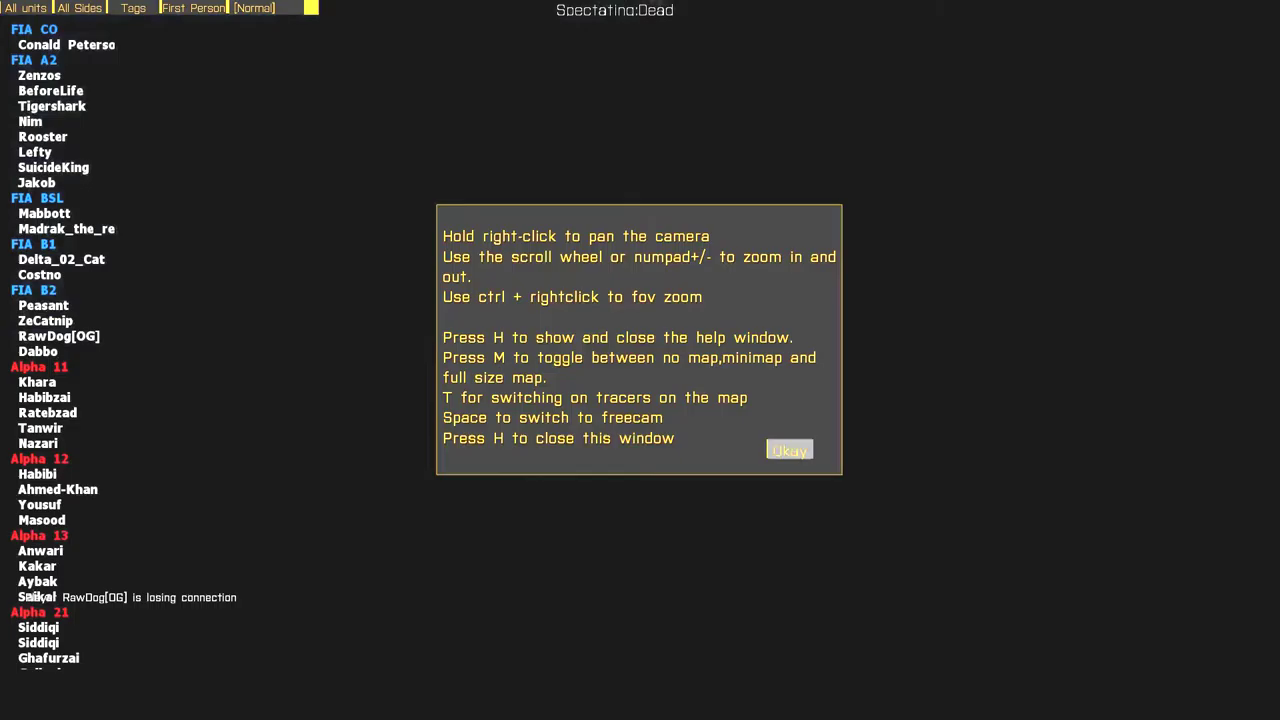
Step: Close spectator help, follow FIA A2 squadmates, ending on Jakob in free camera
key("h")
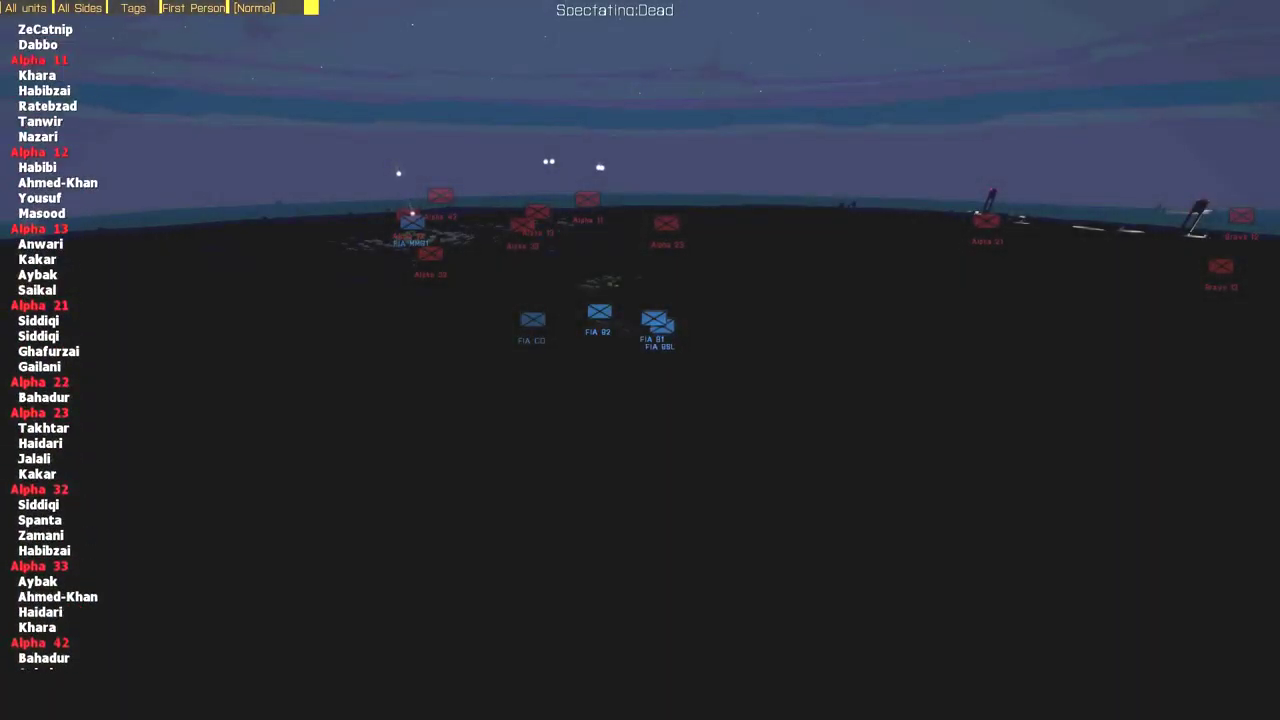
scroll(60, 300, "up", 3)
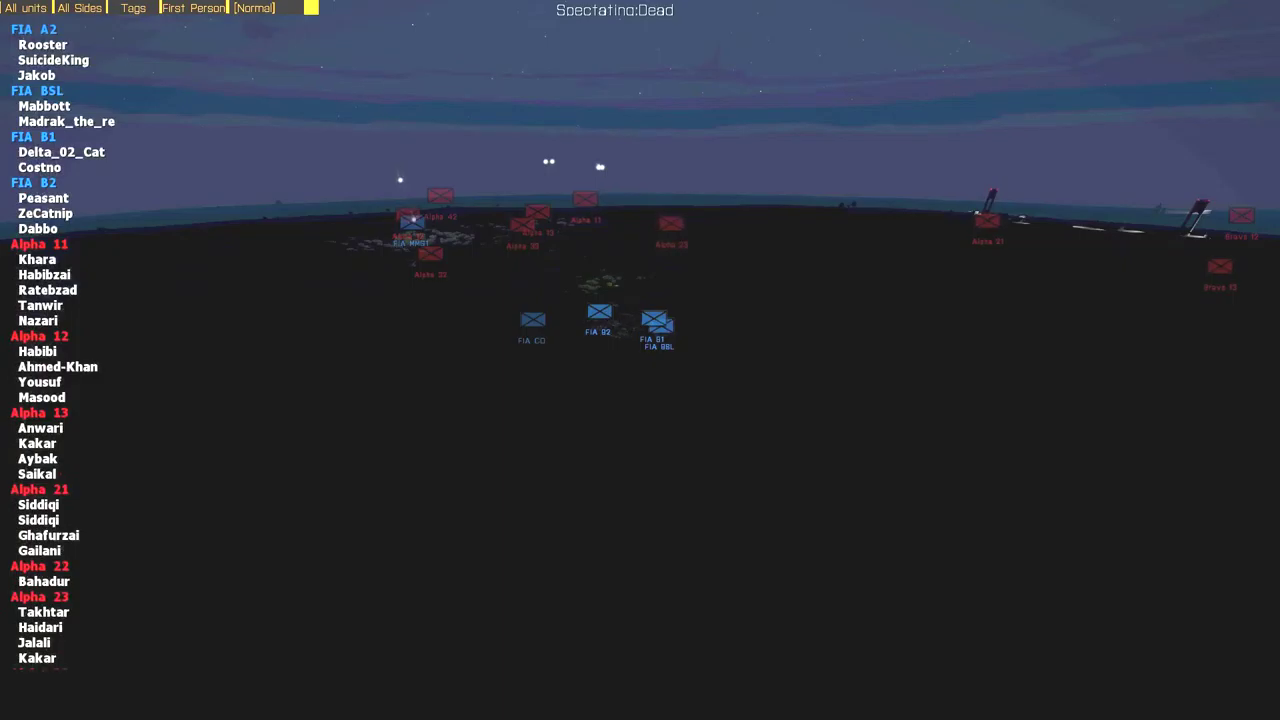
left_click(53, 60)
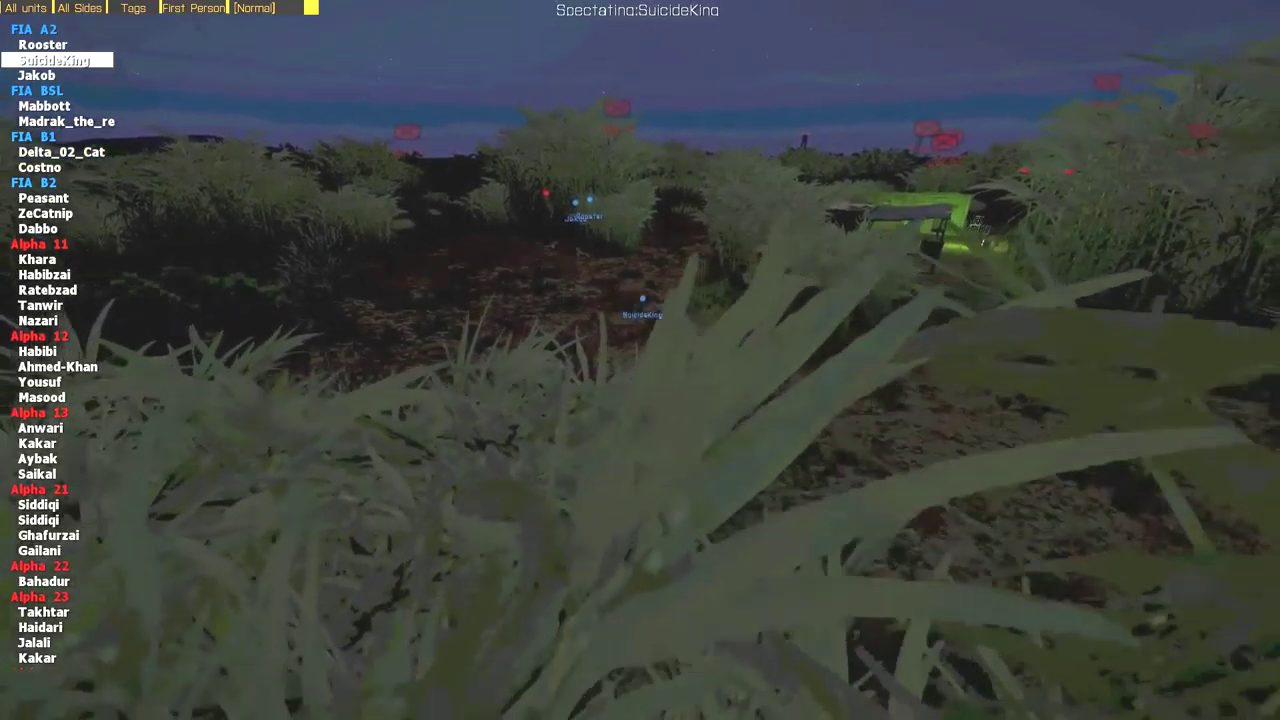
key("Right")
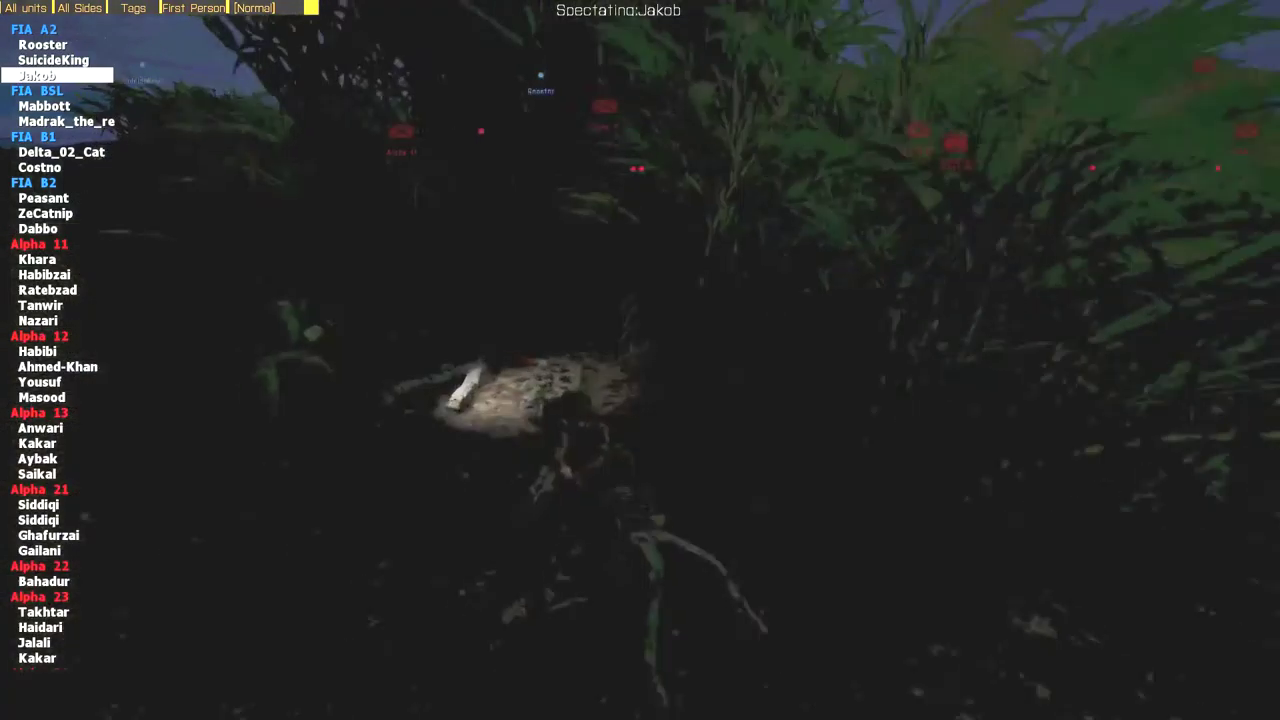
key("space")
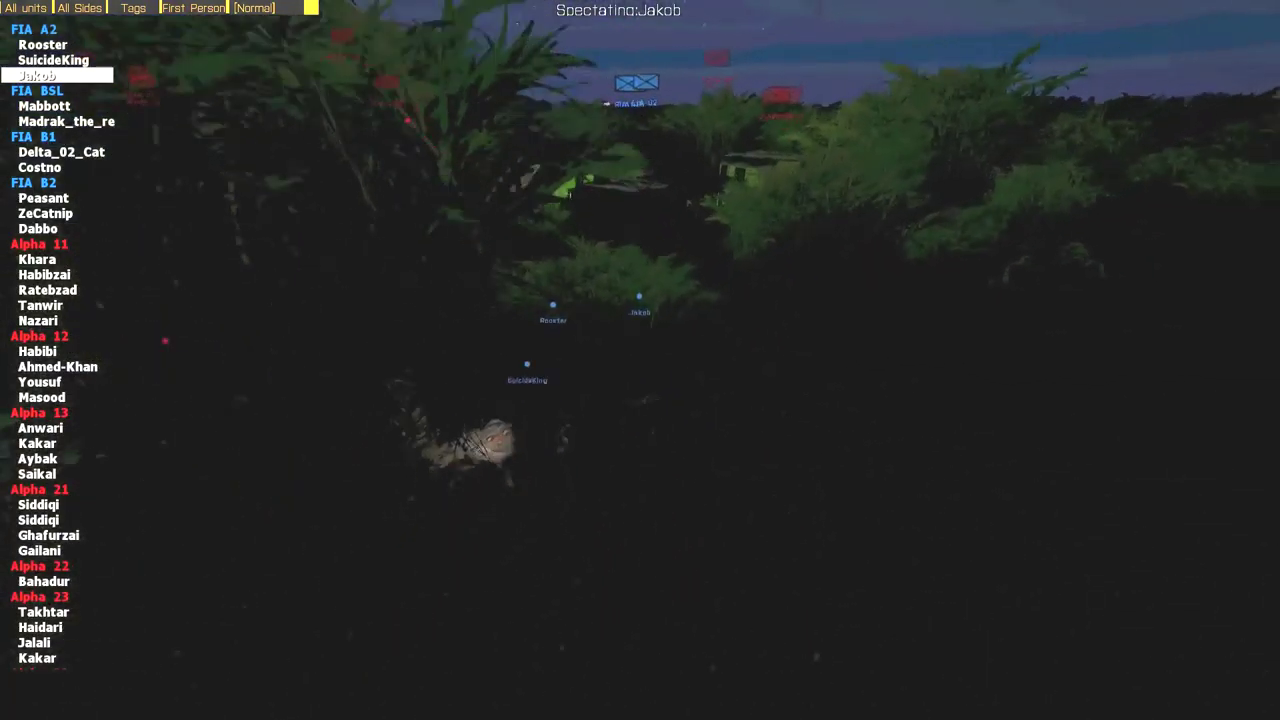